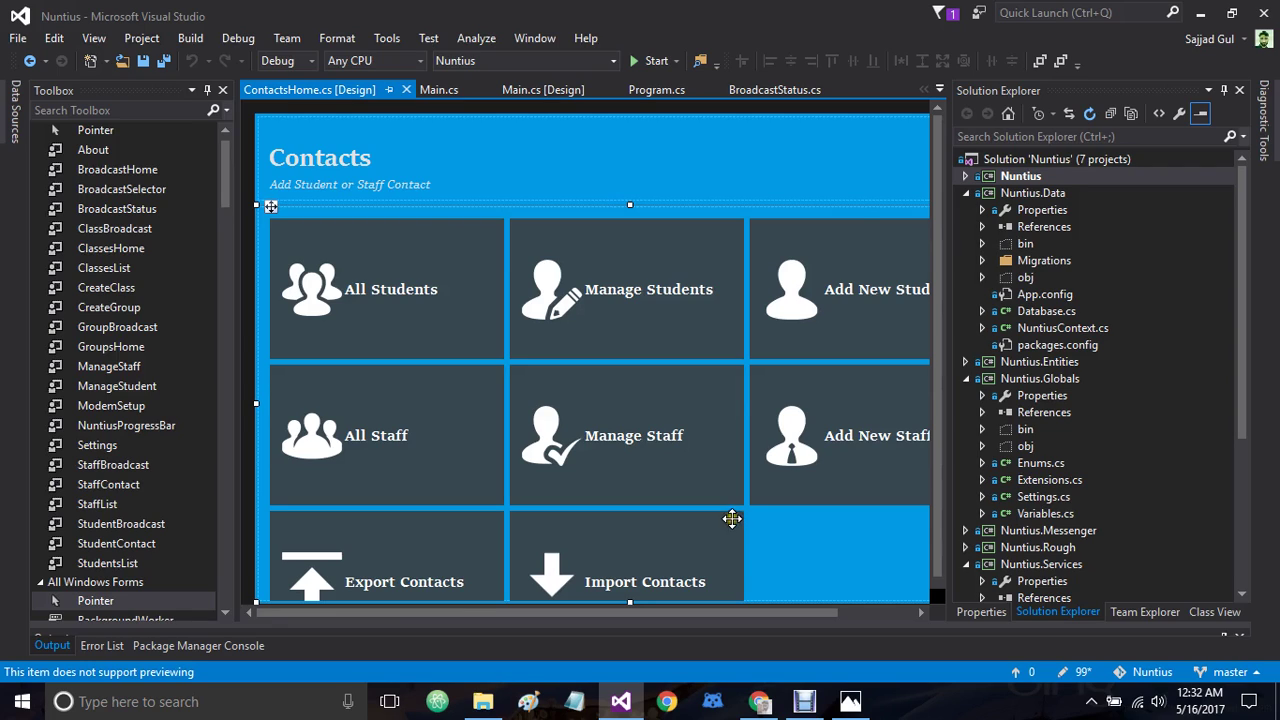
# Start Nuntius with F5 and log in using the administrator e-mail and password.
pyautogui.click(788, 533)
pyautogui.press('F5')
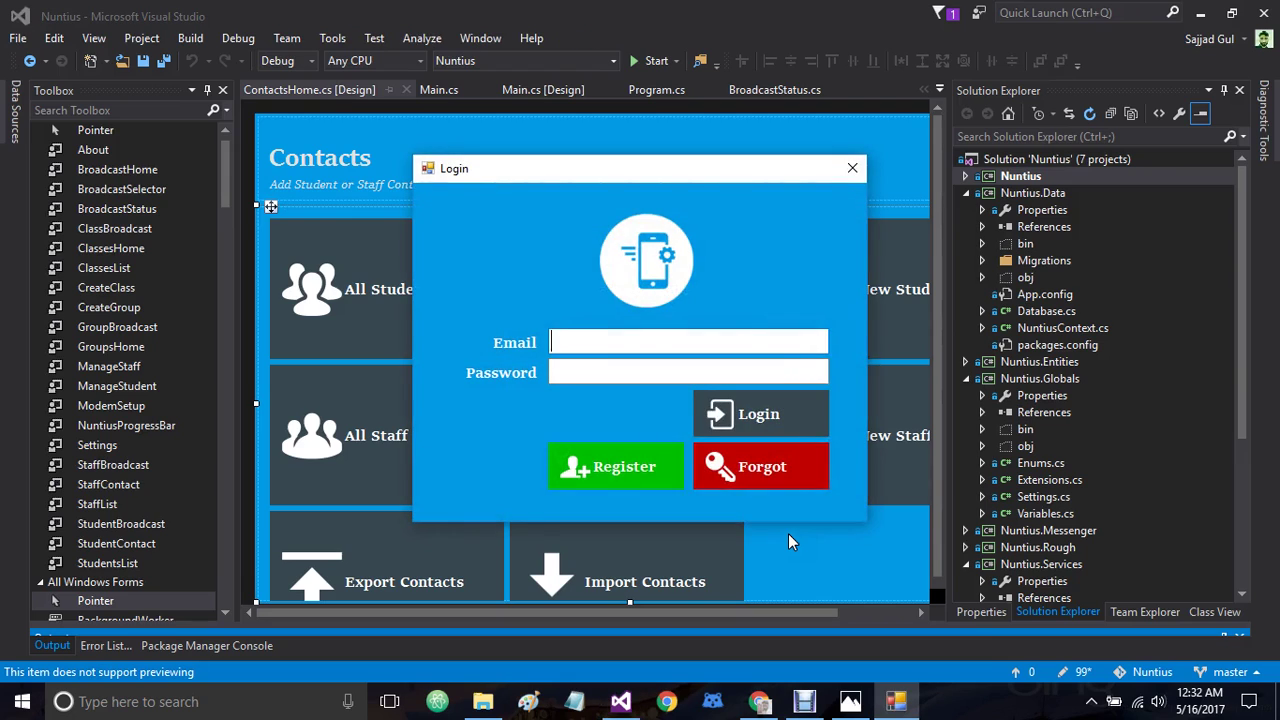
pyautogui.hotkey('ctrl', 'v')
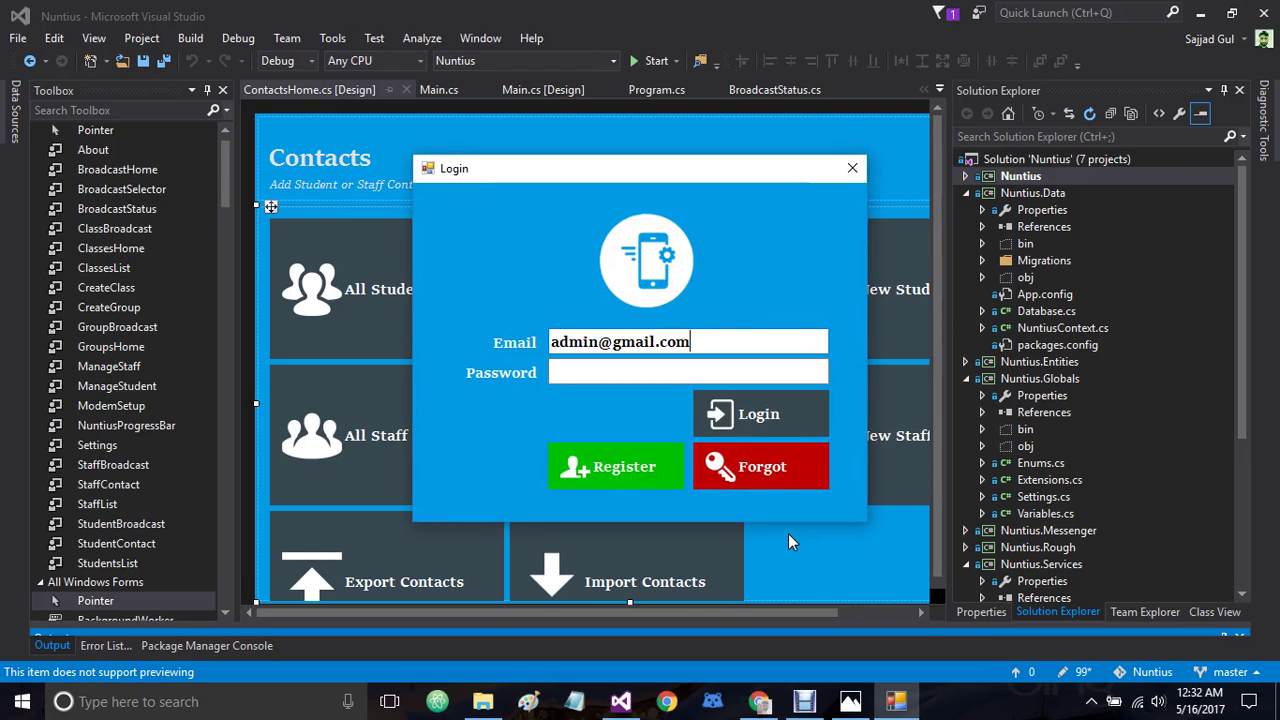
pyautogui.press('Tab')
pyautogui.press('Tab')
pyautogui.click(688, 373)
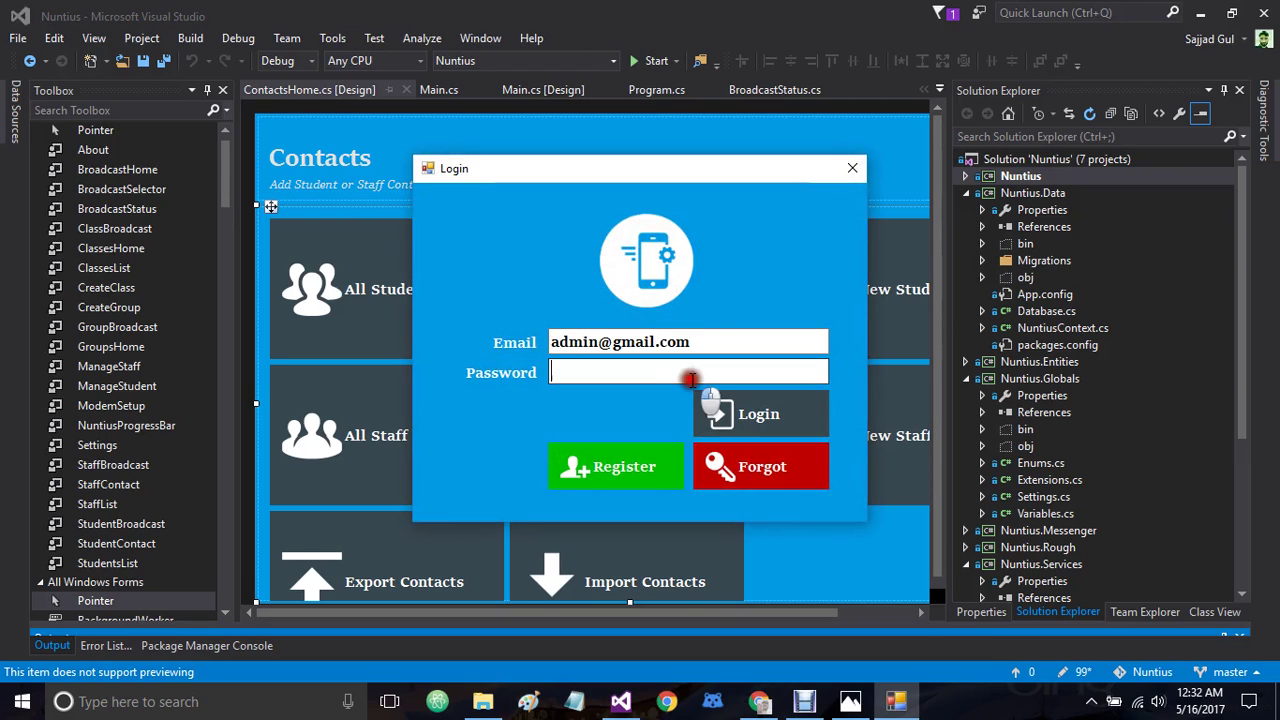
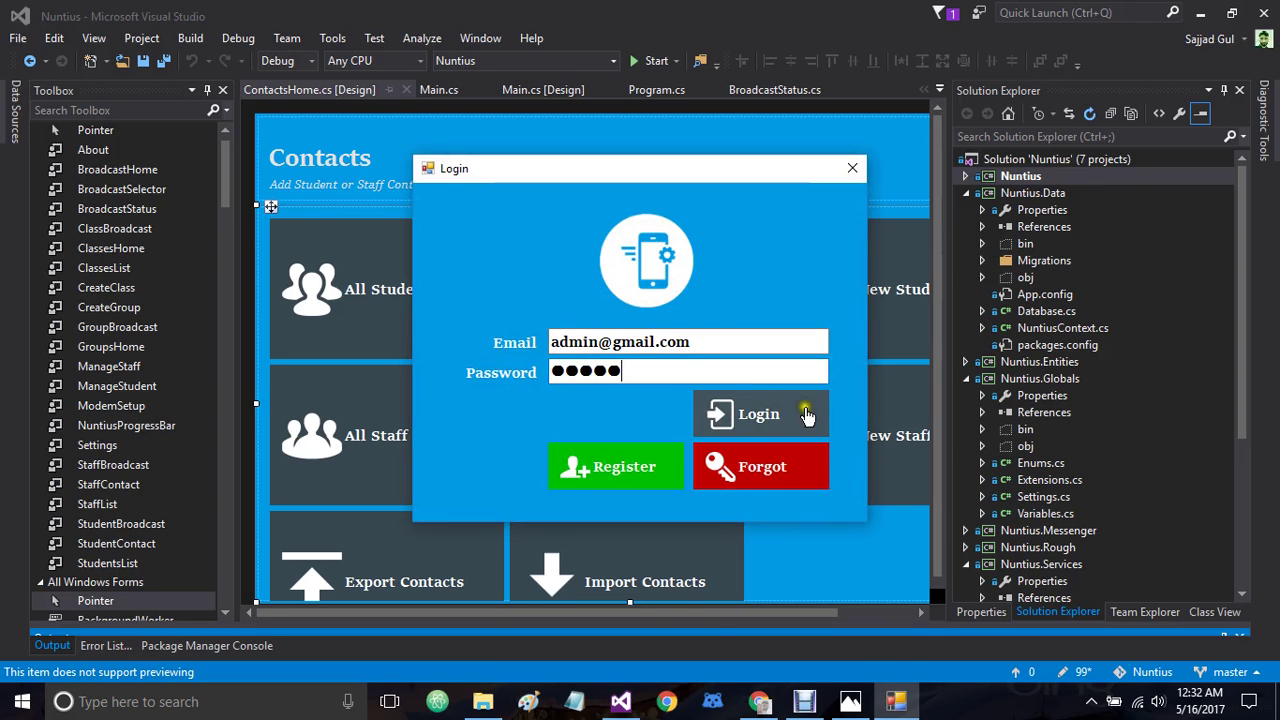
pyautogui.click(791, 414)
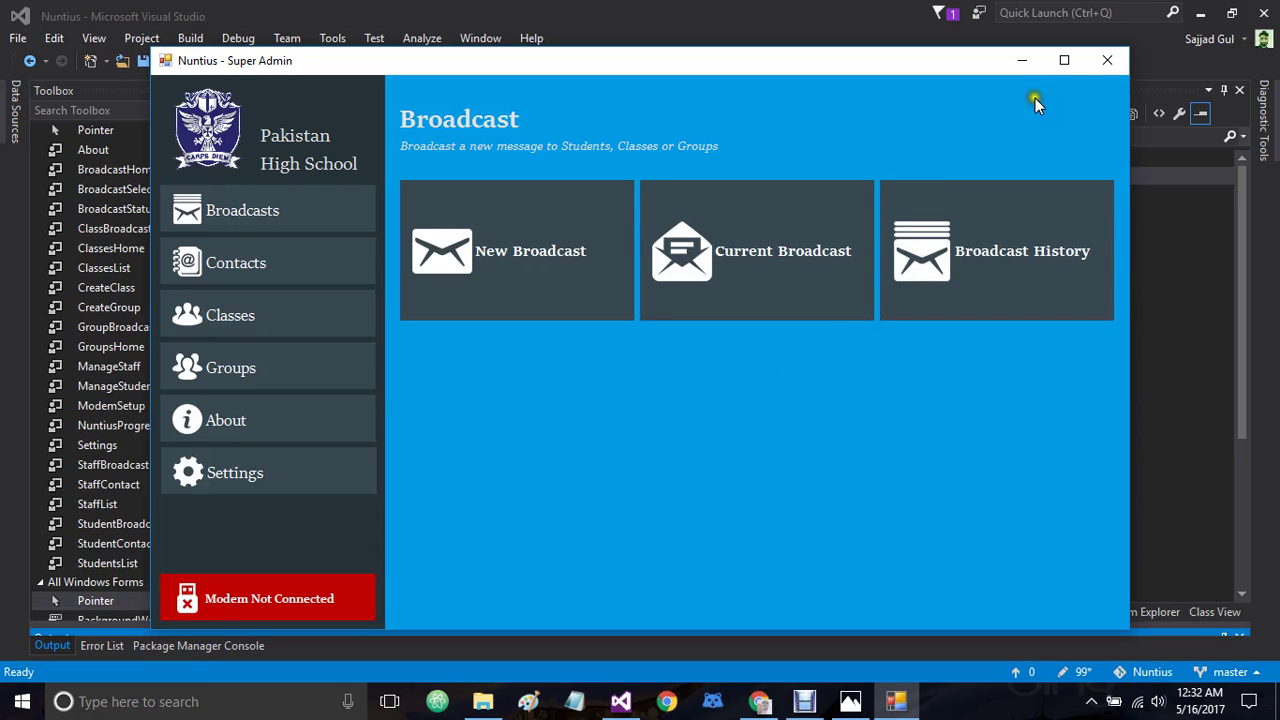
# Maximize the Super Admin window, view Contacts, Classes and Settings, then return to Broadcast.
pyautogui.click(1057, 63)
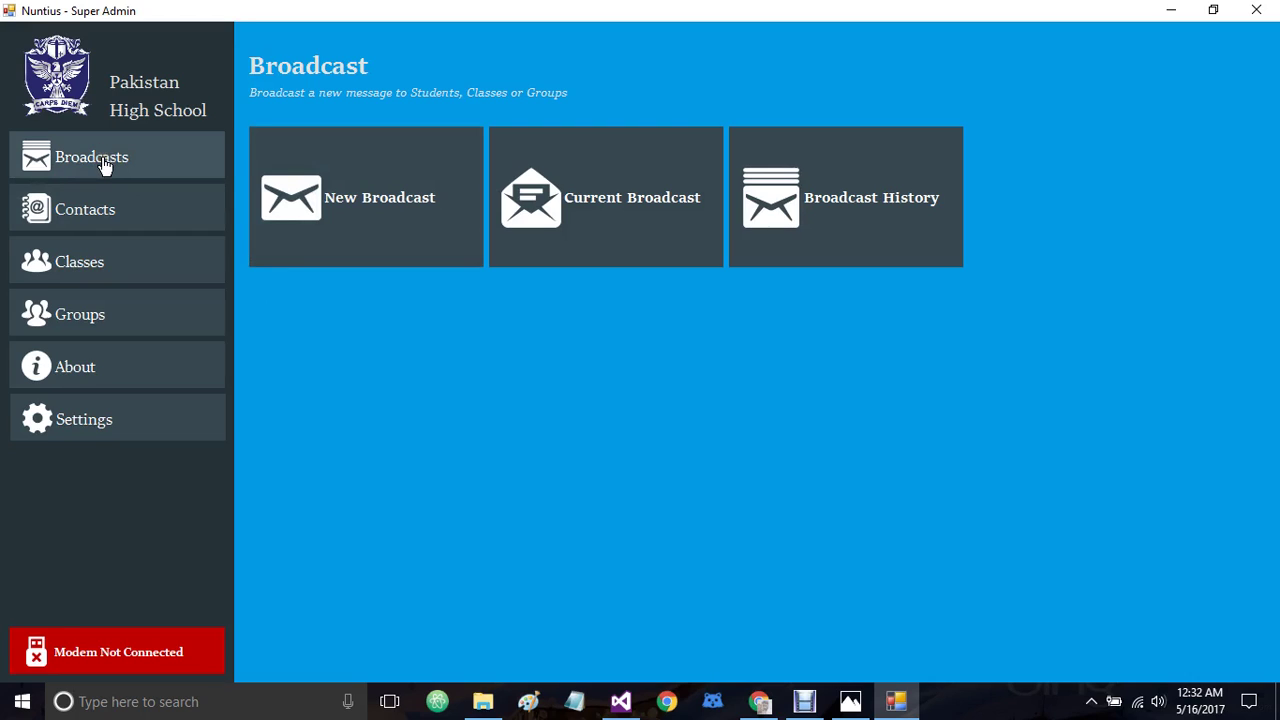
pyautogui.click(107, 214)
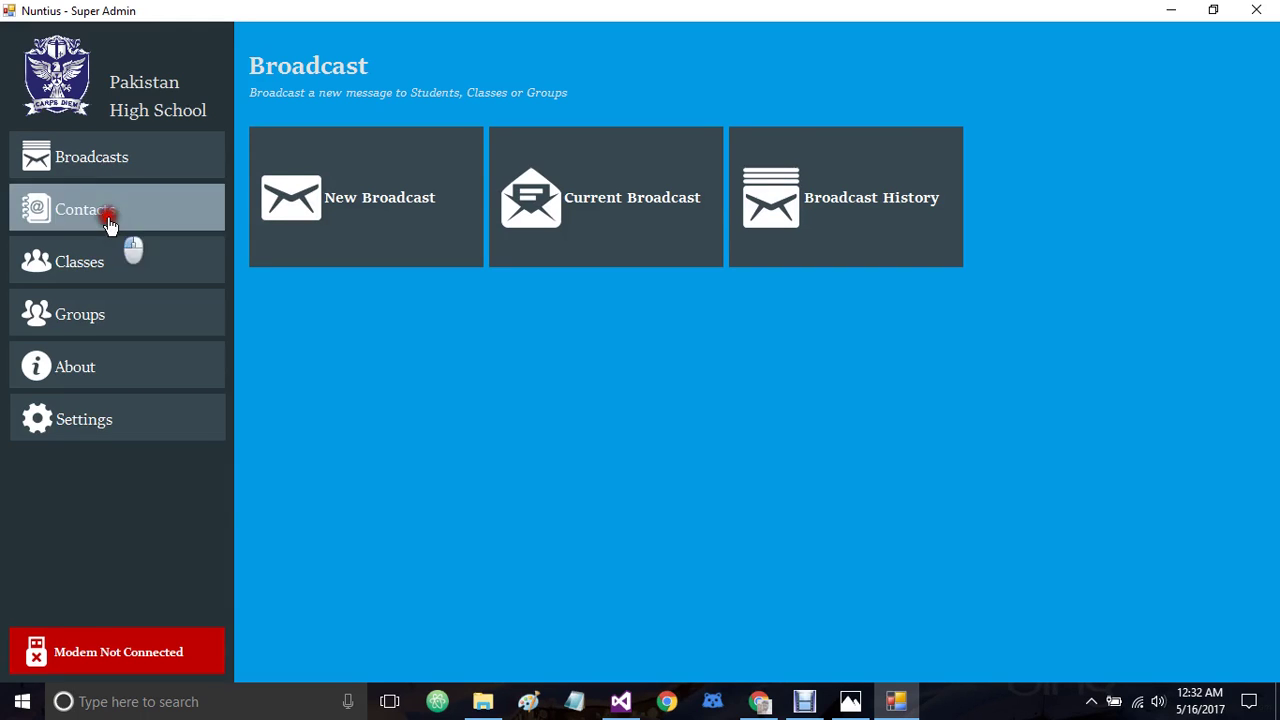
pyautogui.click(124, 250)
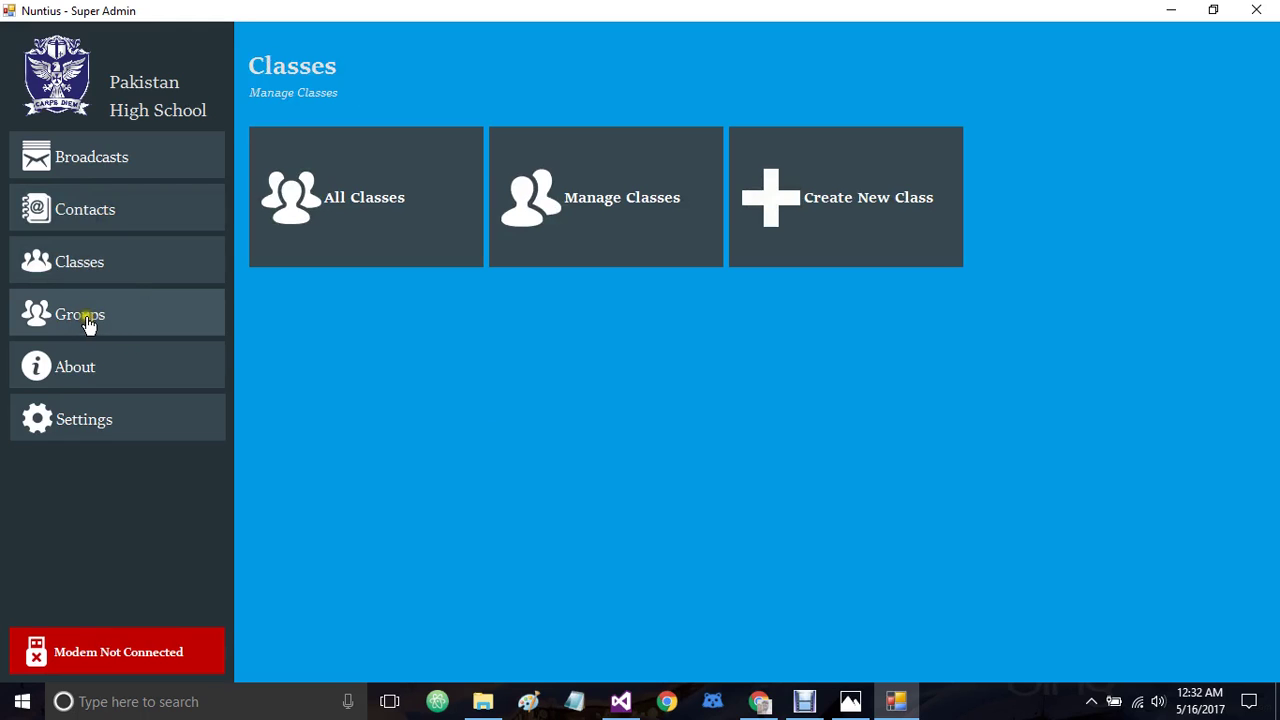
pyautogui.click(128, 418)
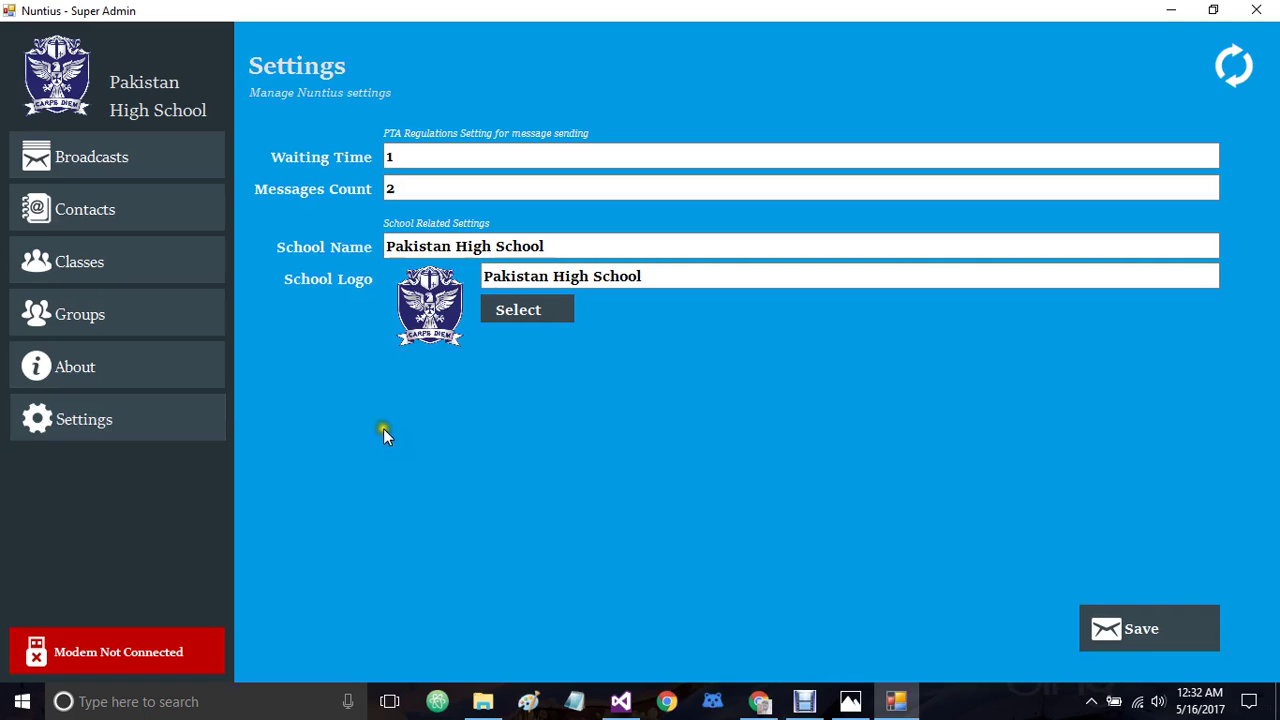
pyautogui.click(138, 160)
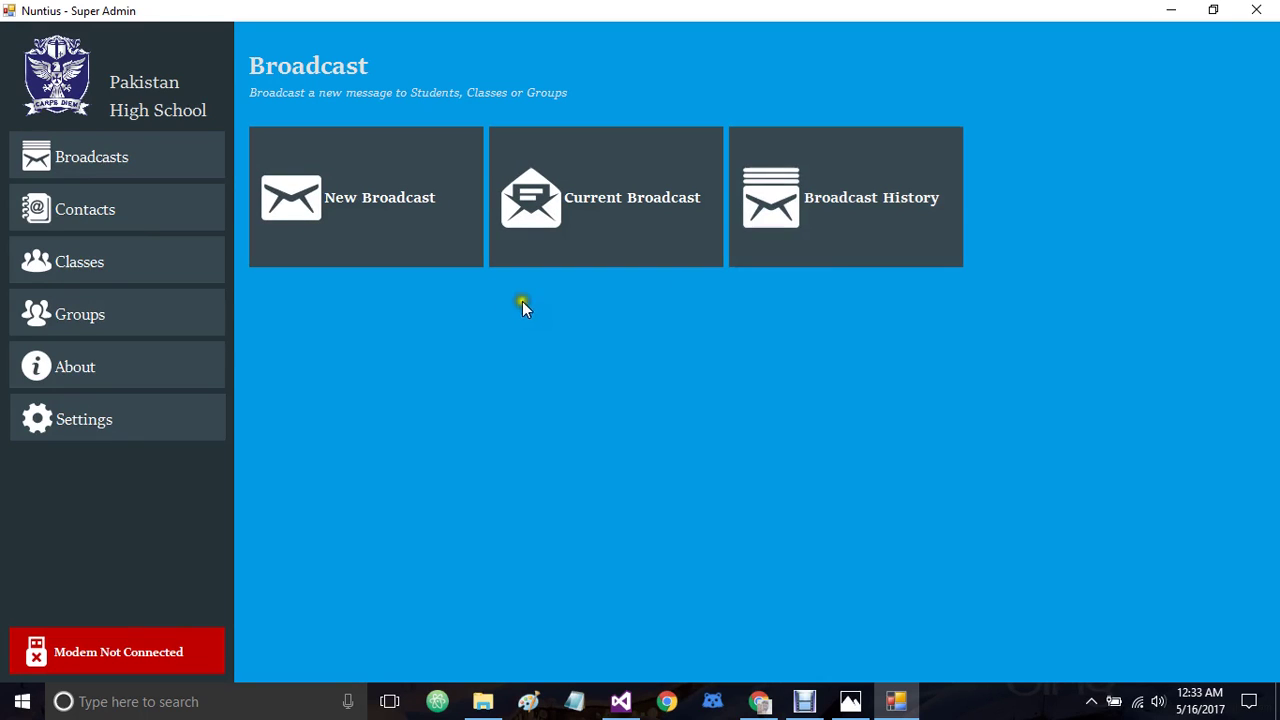
pyautogui.click(336, 220)
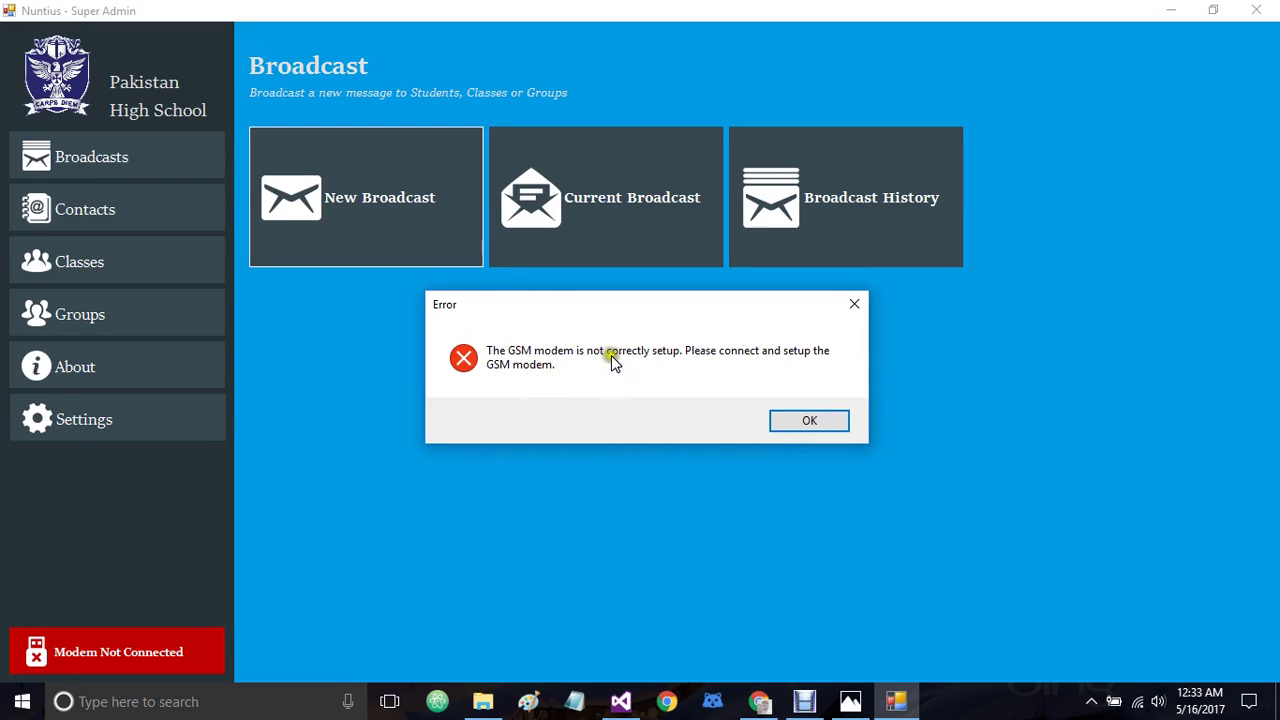
pyautogui.click(775, 418)
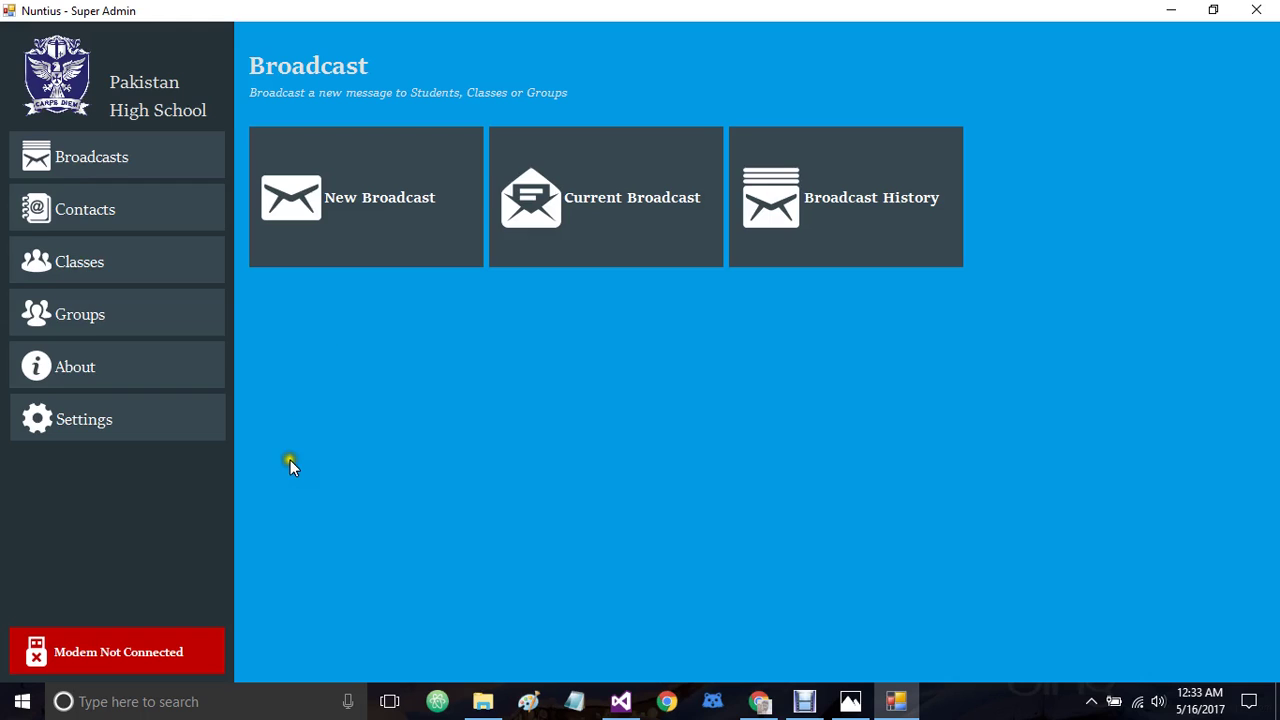
# View the USB modem photo IMG20170516000953.jpg in Photos, then close Photos.
pyautogui.click(850, 701)
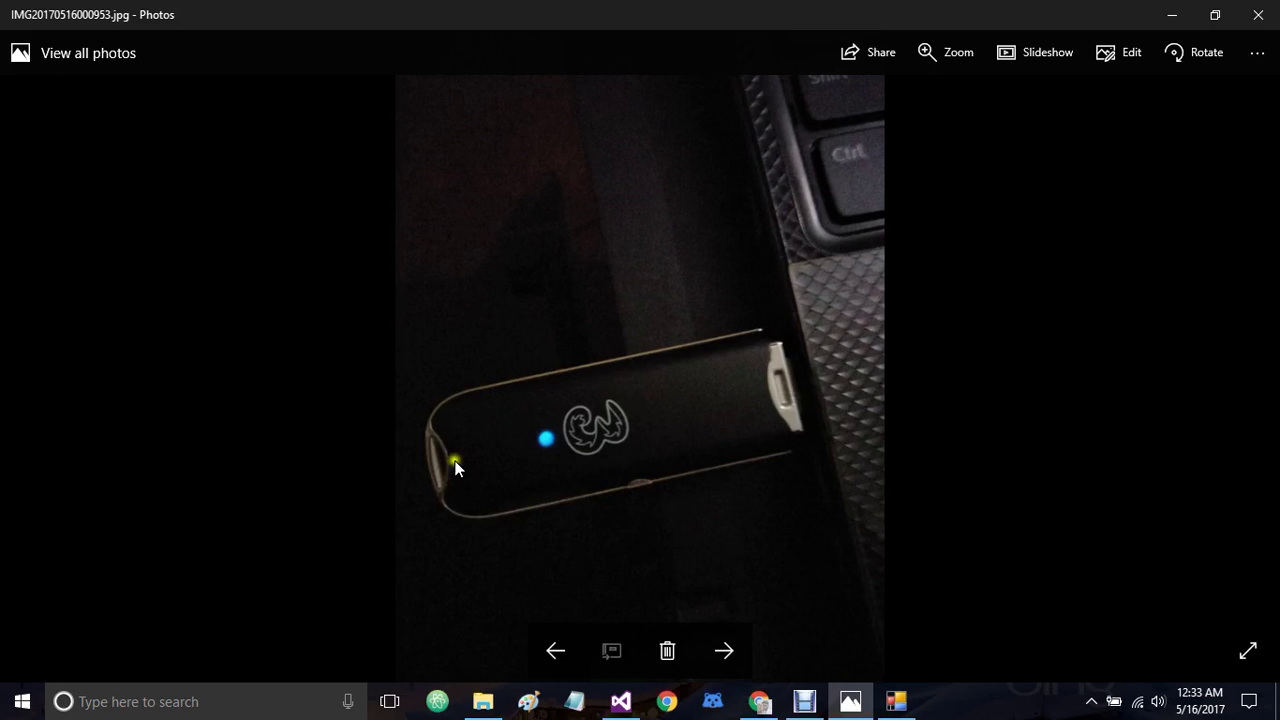
pyautogui.click(1257, 15)
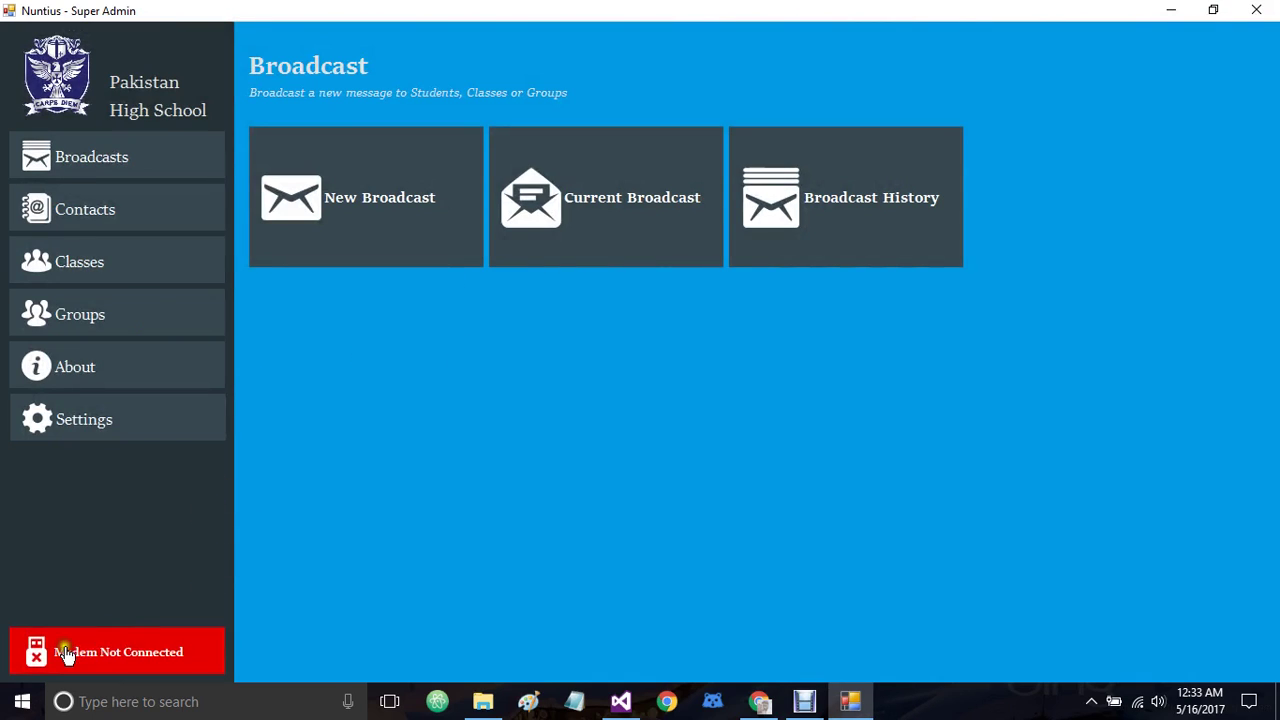
# Connect the GSM modem on COM port 35 at 9600 baud and open the Broadcast Selector.
pyautogui.click(133, 654)
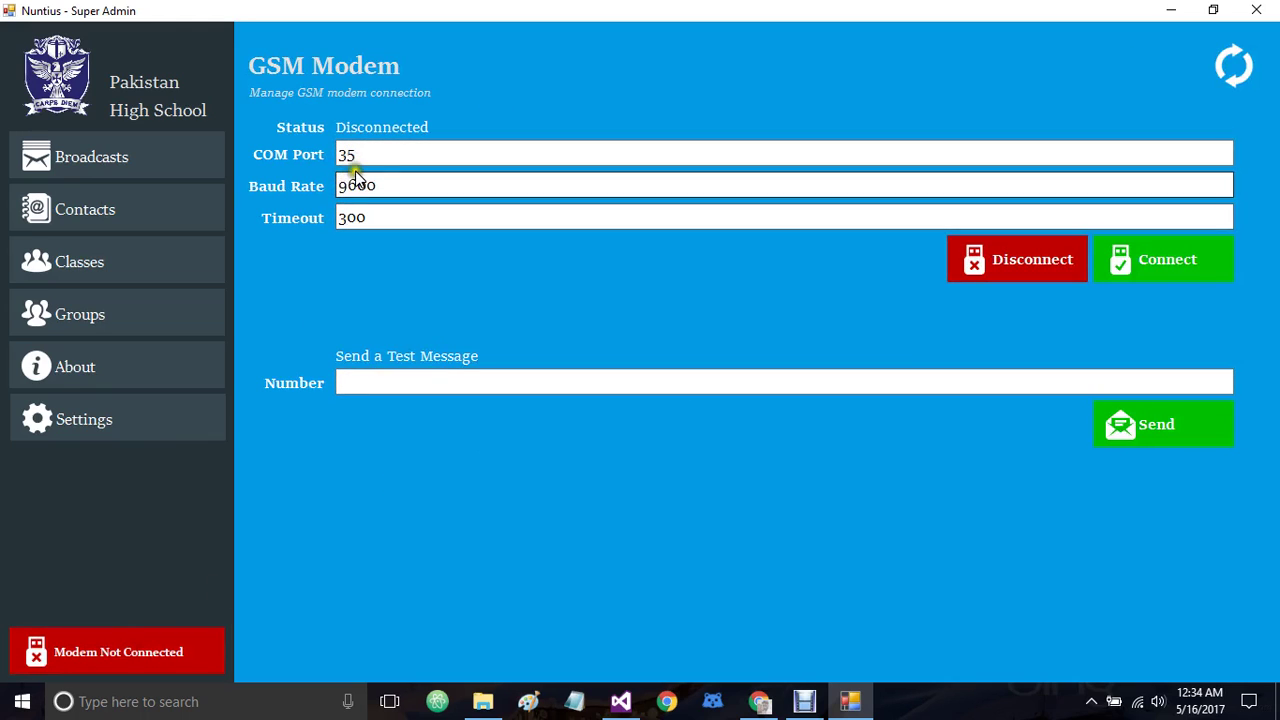
pyautogui.click(1139, 263)
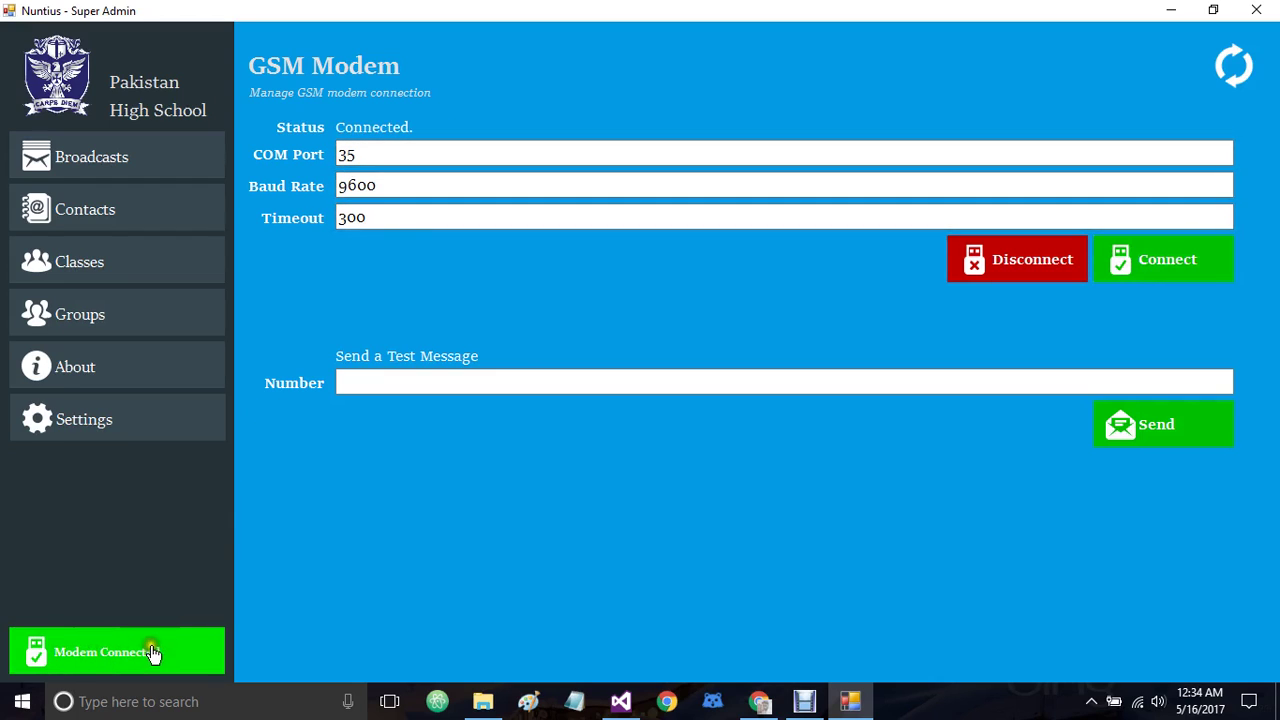
pyautogui.click(143, 152)
pyautogui.click(371, 220)
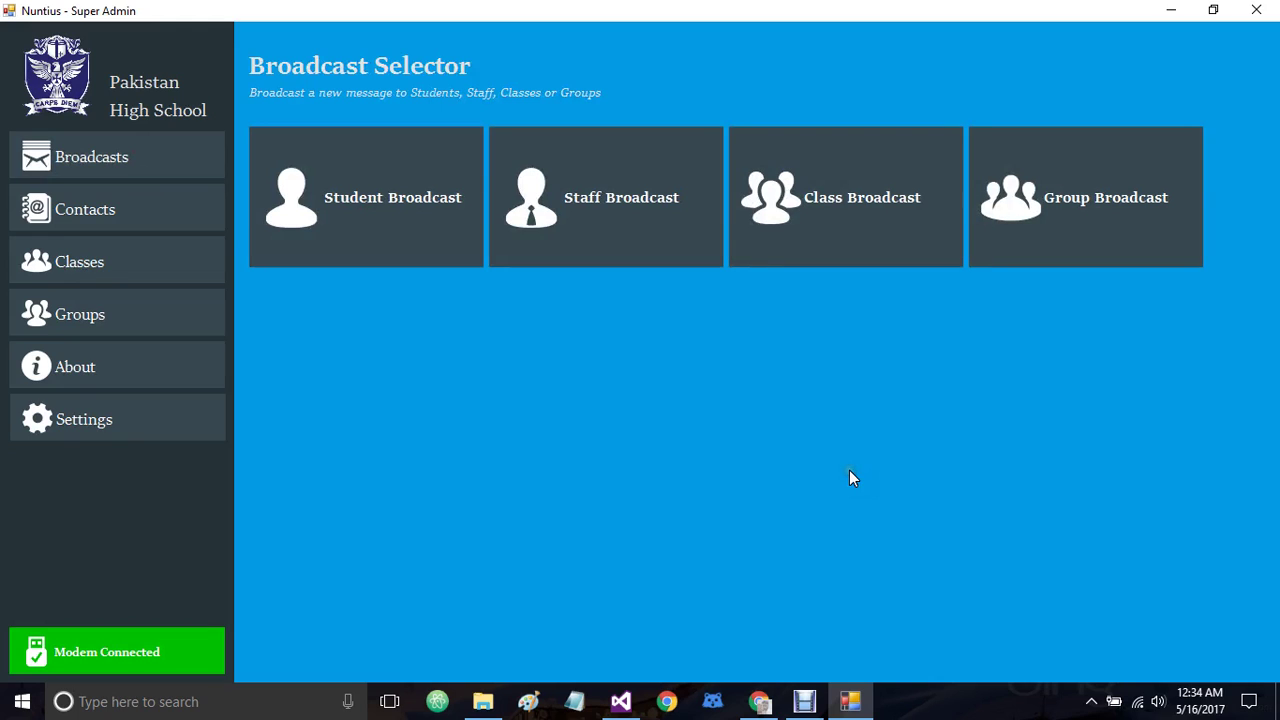
# In Student Broadcast, add Aosaf and Naeem and set the recipient to Both.
pyautogui.click(371, 212)
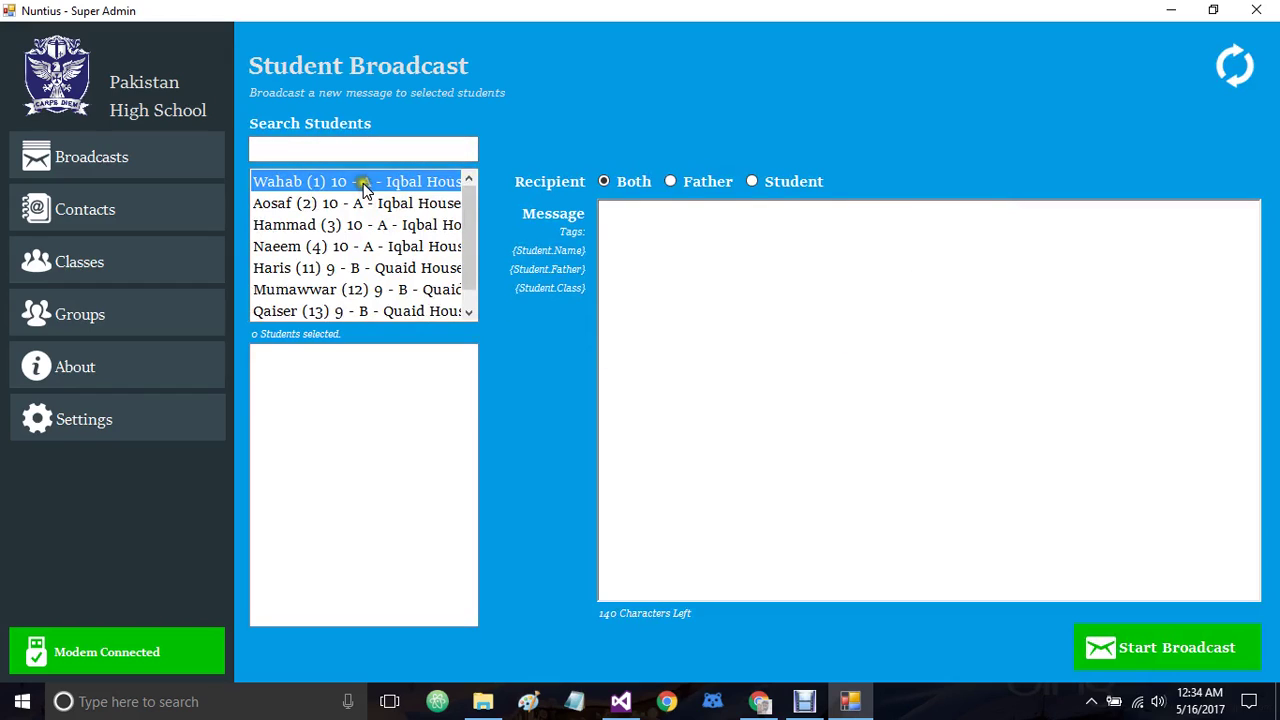
pyautogui.moveTo(469, 197)
pyautogui.mouseDown()
pyautogui.moveTo(465, 273)
pyautogui.moveTo(465, 204)
pyautogui.mouseUp()
pyautogui.click(318, 146)
pyautogui.write('Ao')
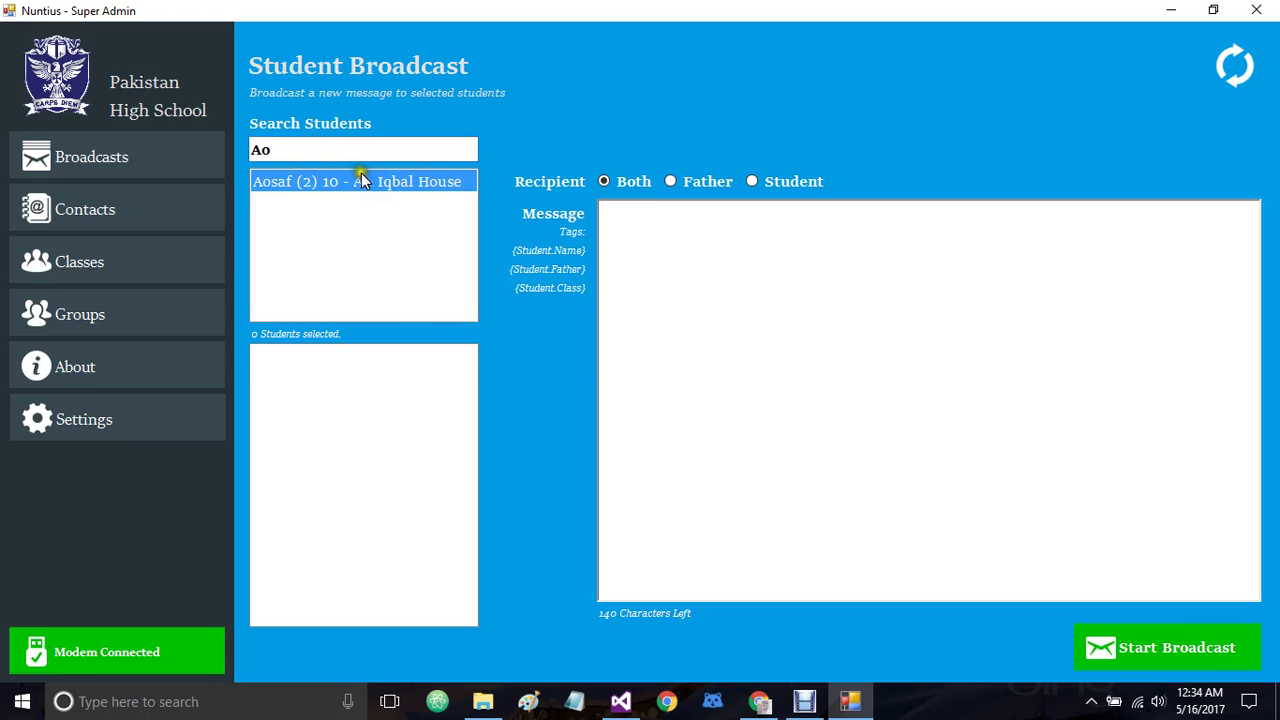
pyautogui.click(362, 183)
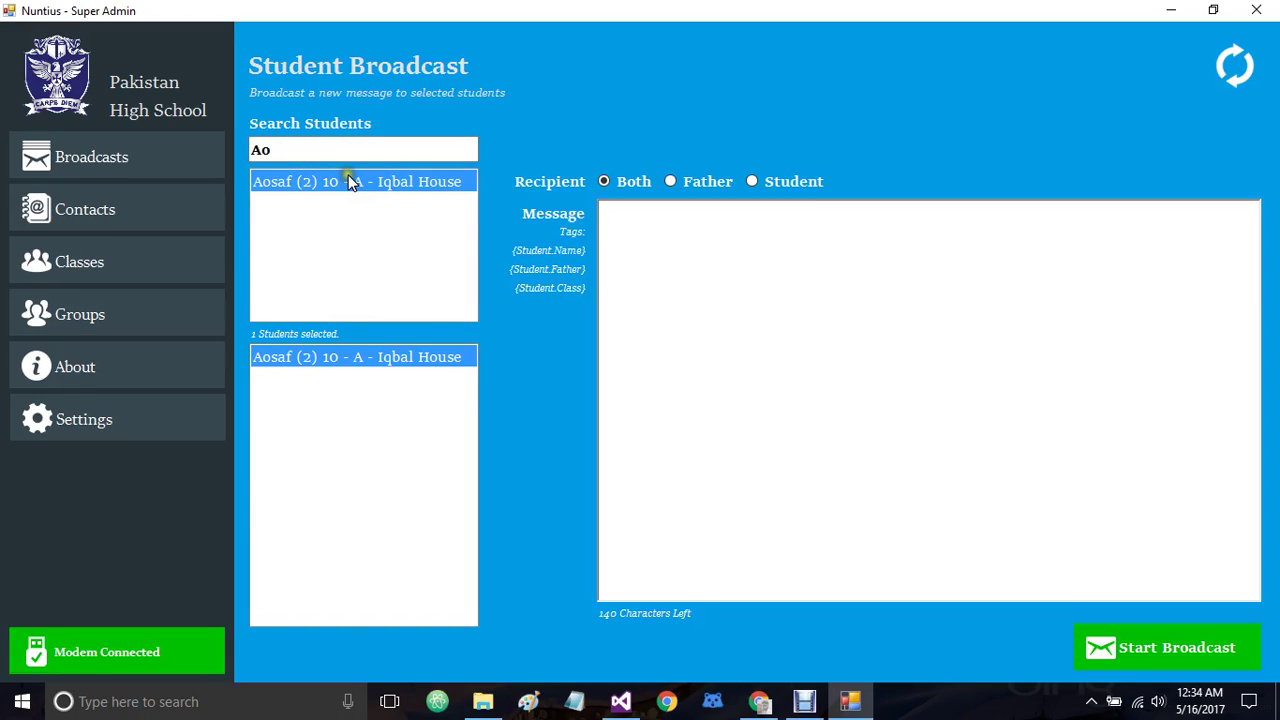
pyautogui.click(433, 365)
pyautogui.click(358, 389)
pyautogui.click(305, 150)
pyautogui.press('BackSpace')
pyautogui.press('BackSpace')
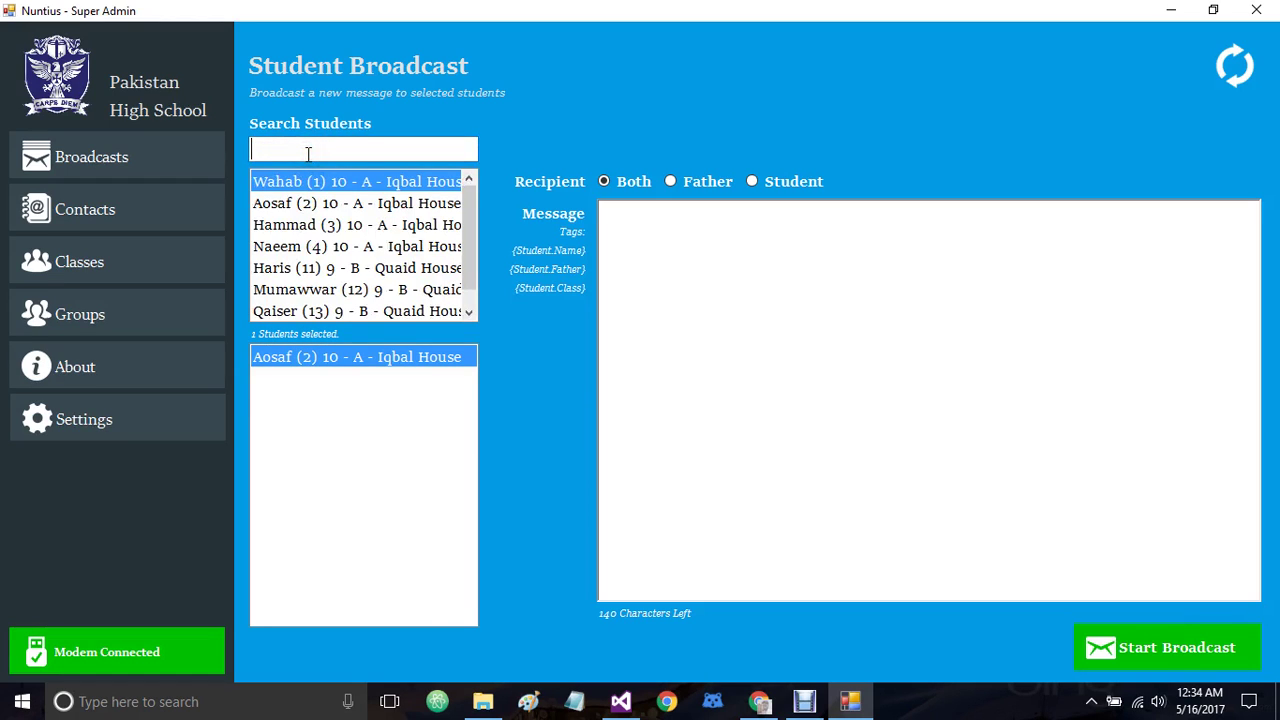
pyautogui.click(392, 249)
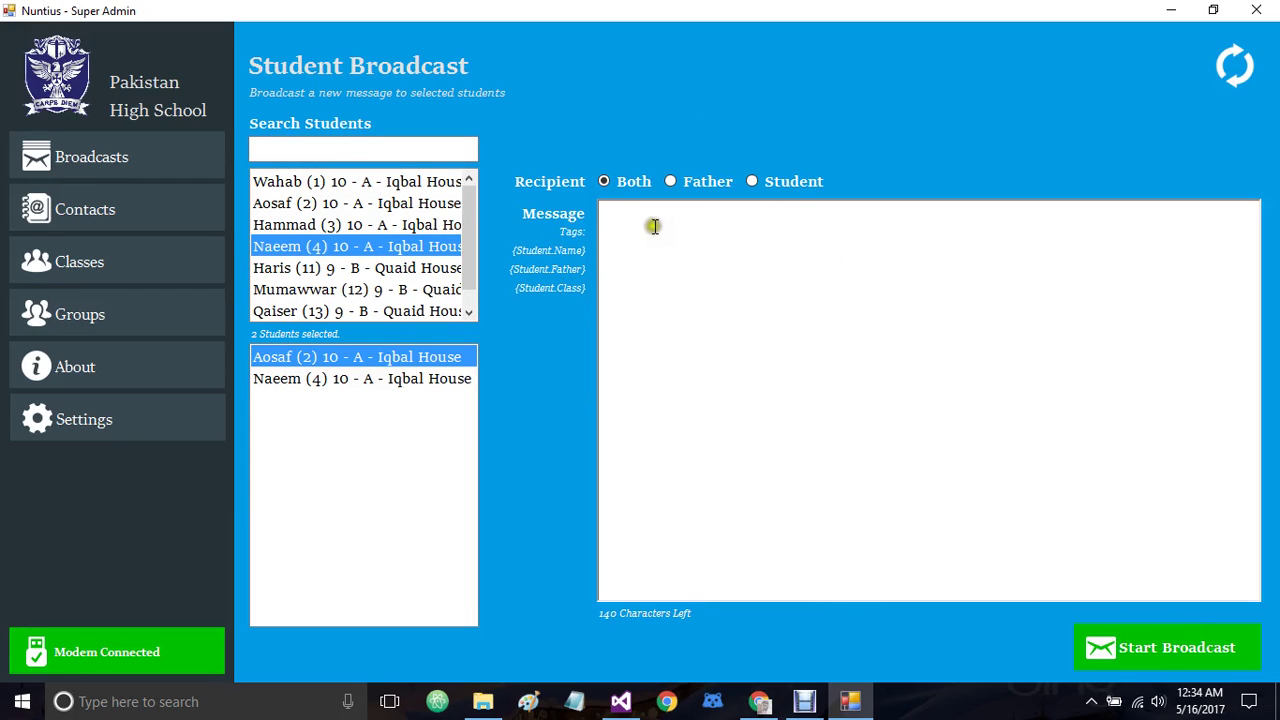
pyautogui.click(608, 188)
# Preview the Add New Student form's number types, then go back to Student Broadcast.
pyautogui.click(141, 216)
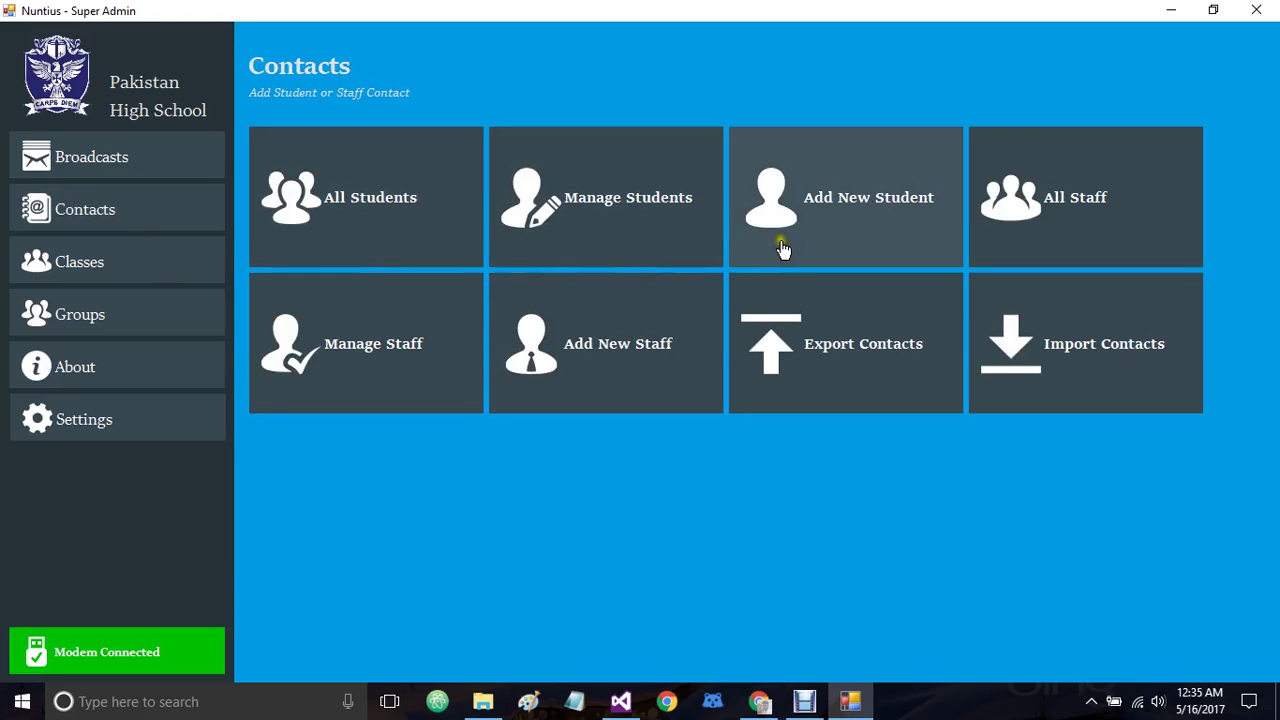
pyautogui.click(778, 250)
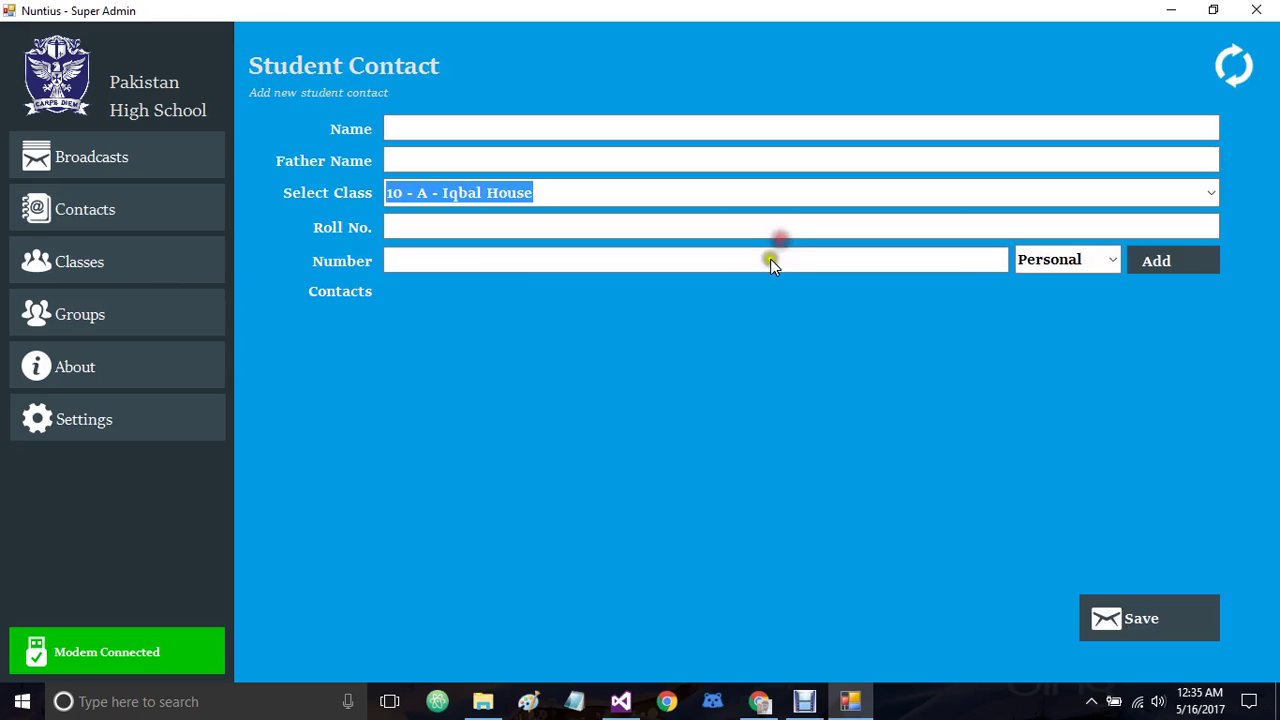
pyautogui.click(1111, 260)
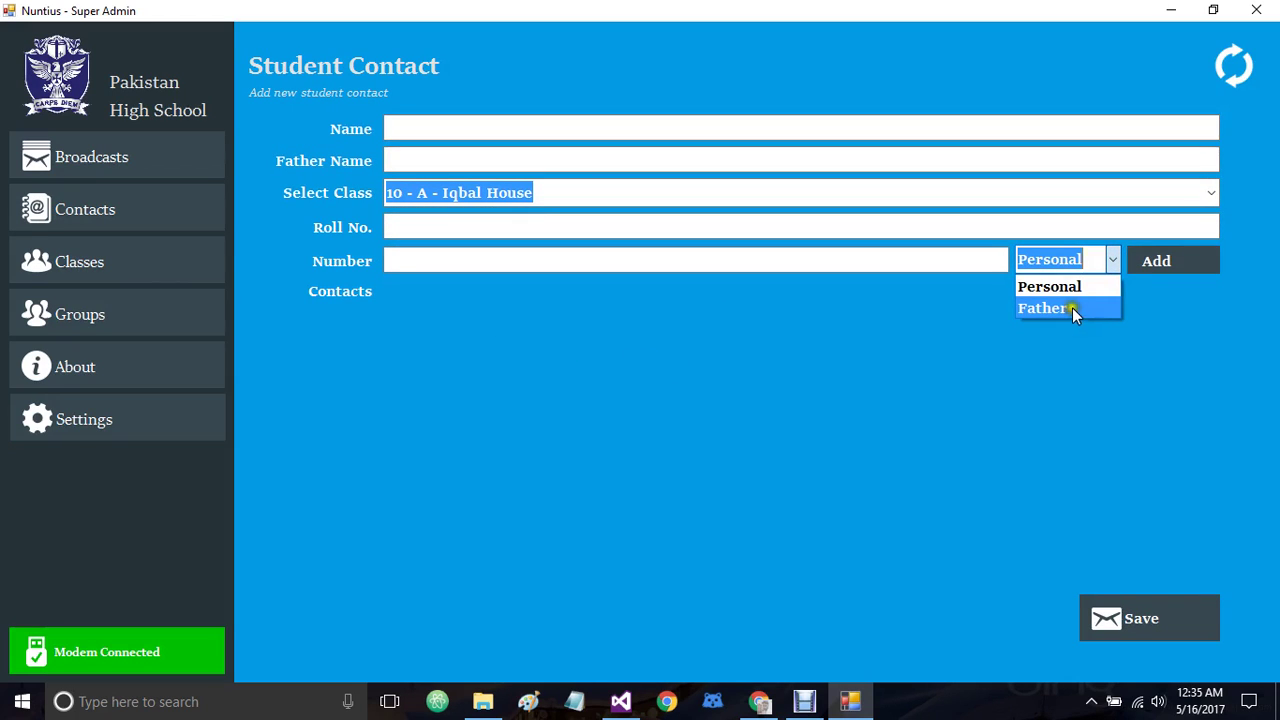
pyautogui.click(326, 285)
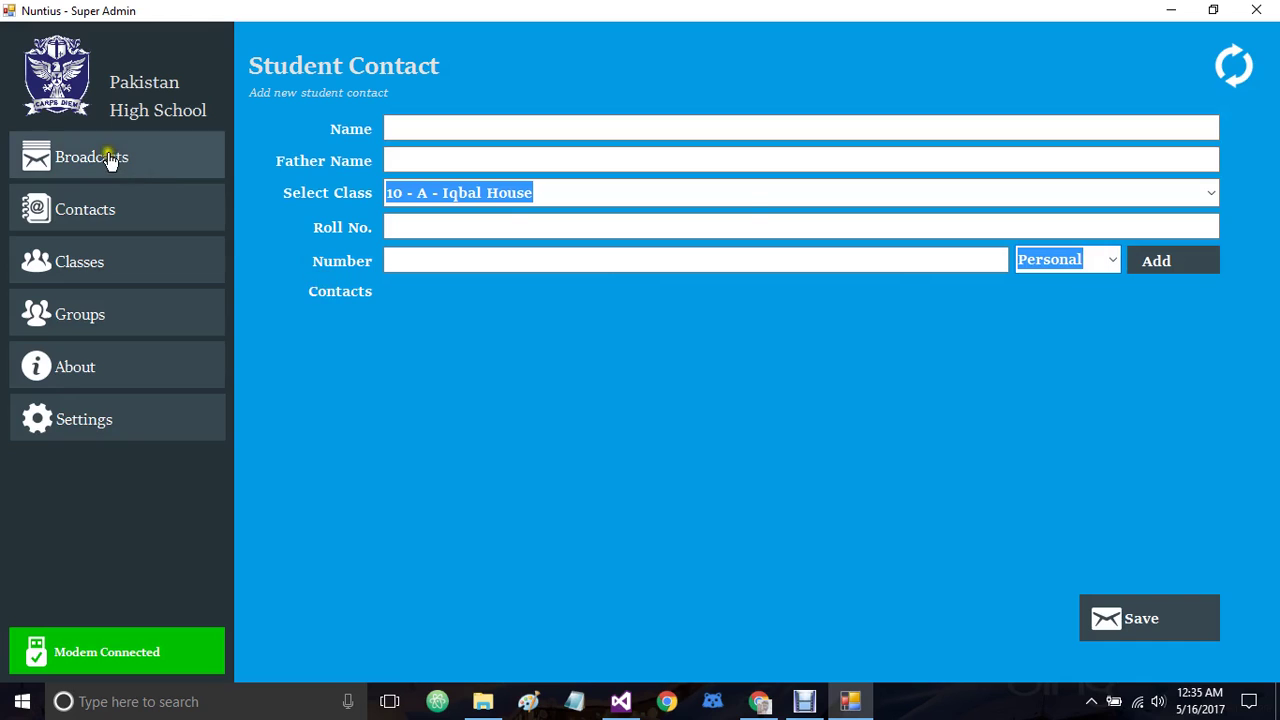
pyautogui.click(108, 154)
pyautogui.click(355, 205)
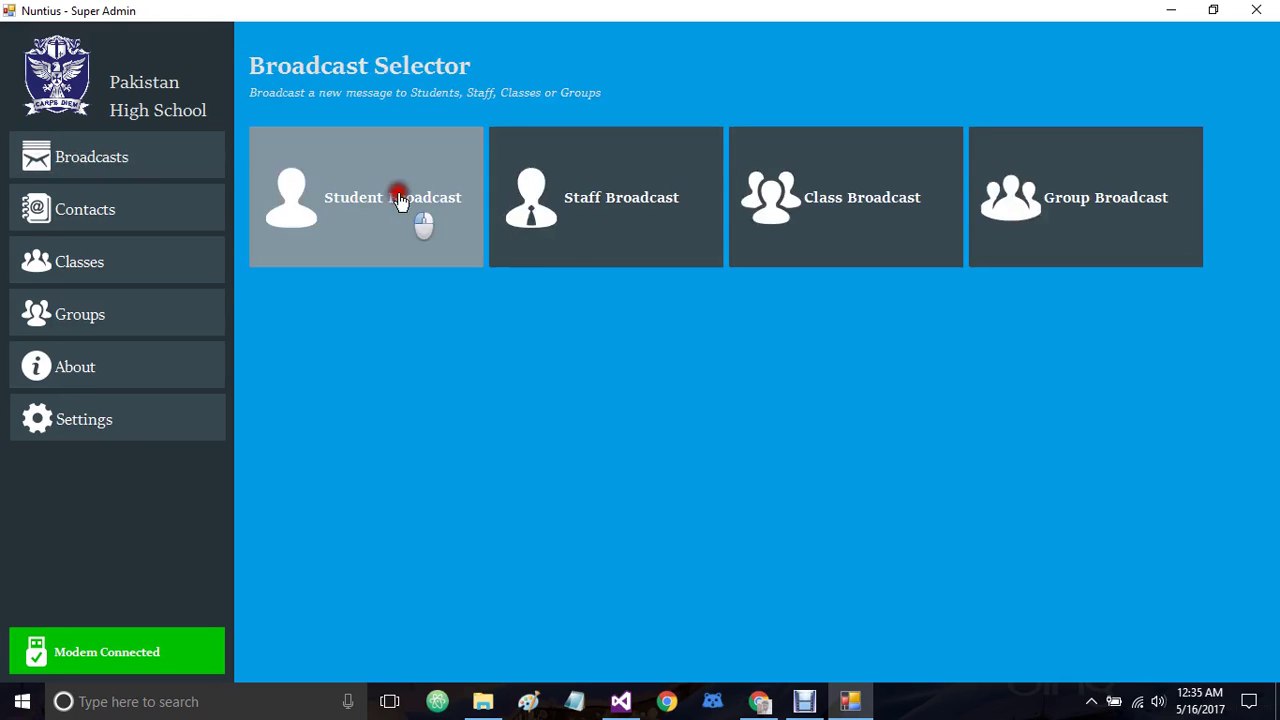
pyautogui.click(400, 212)
pyautogui.click(669, 180)
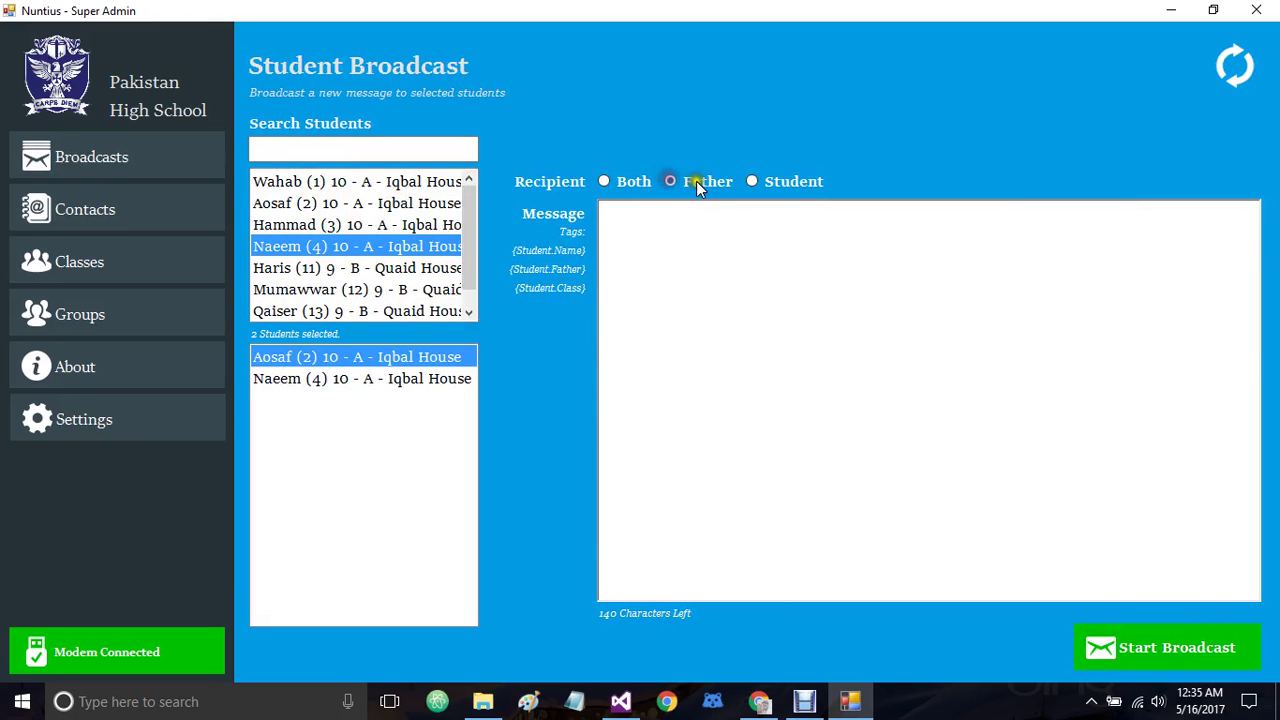
pyautogui.click(752, 181)
pyautogui.click(617, 180)
pyautogui.click(729, 286)
# Write the message 'Hi {Student.Name}! this is a test message from Nuntius.' using the name tag.
pyautogui.write('Hi')
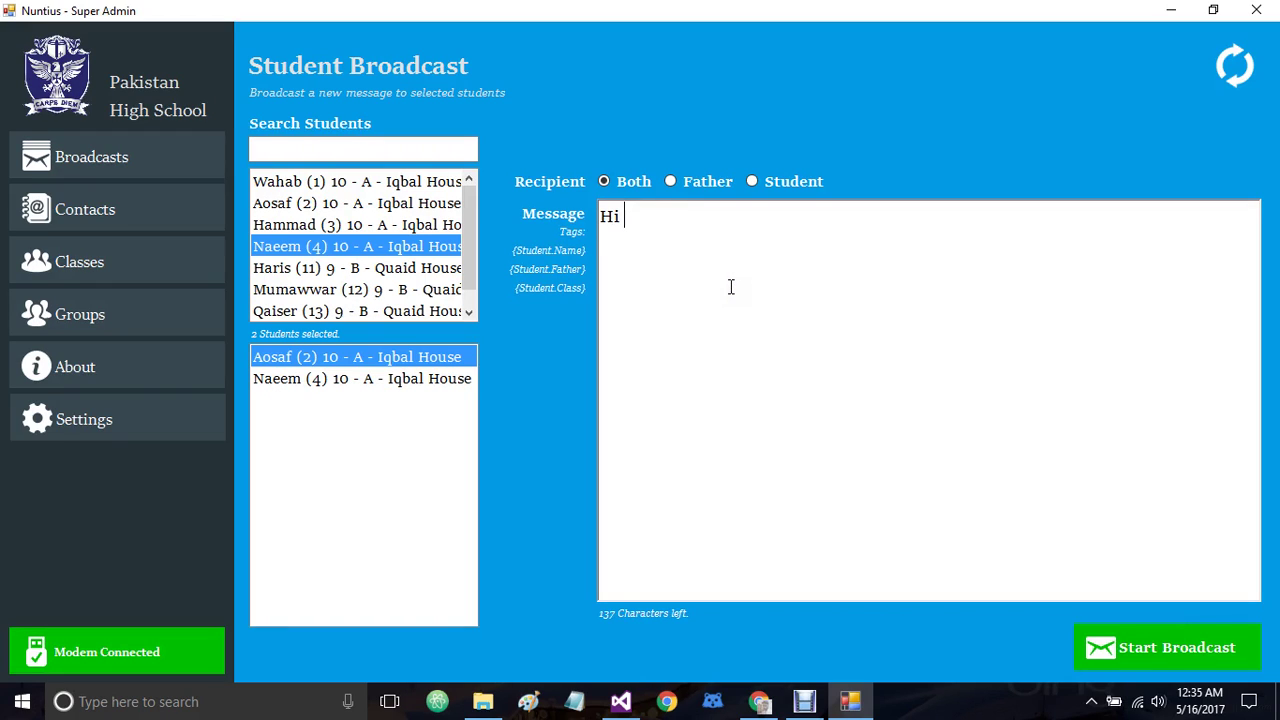
pyautogui.click(552, 250)
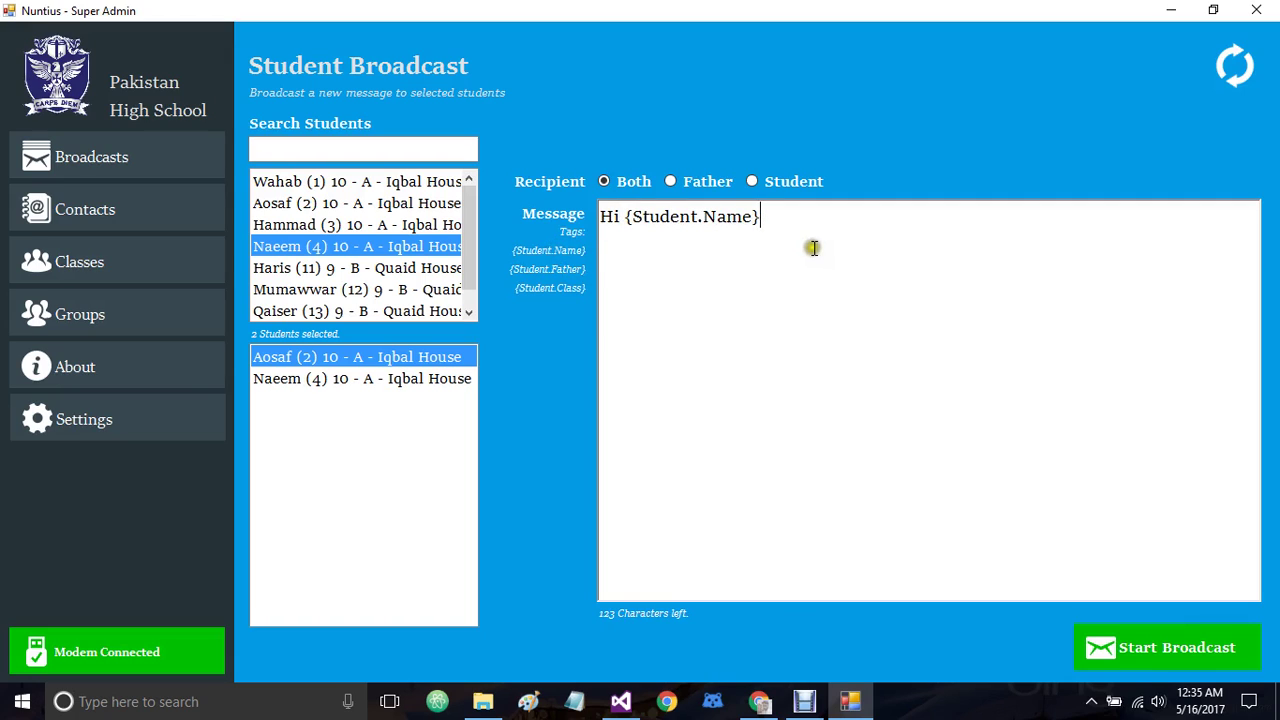
pyautogui.click(646, 250)
pyautogui.click(798, 397)
pyautogui.press('BackSpace')
pyautogui.write('! this is ')
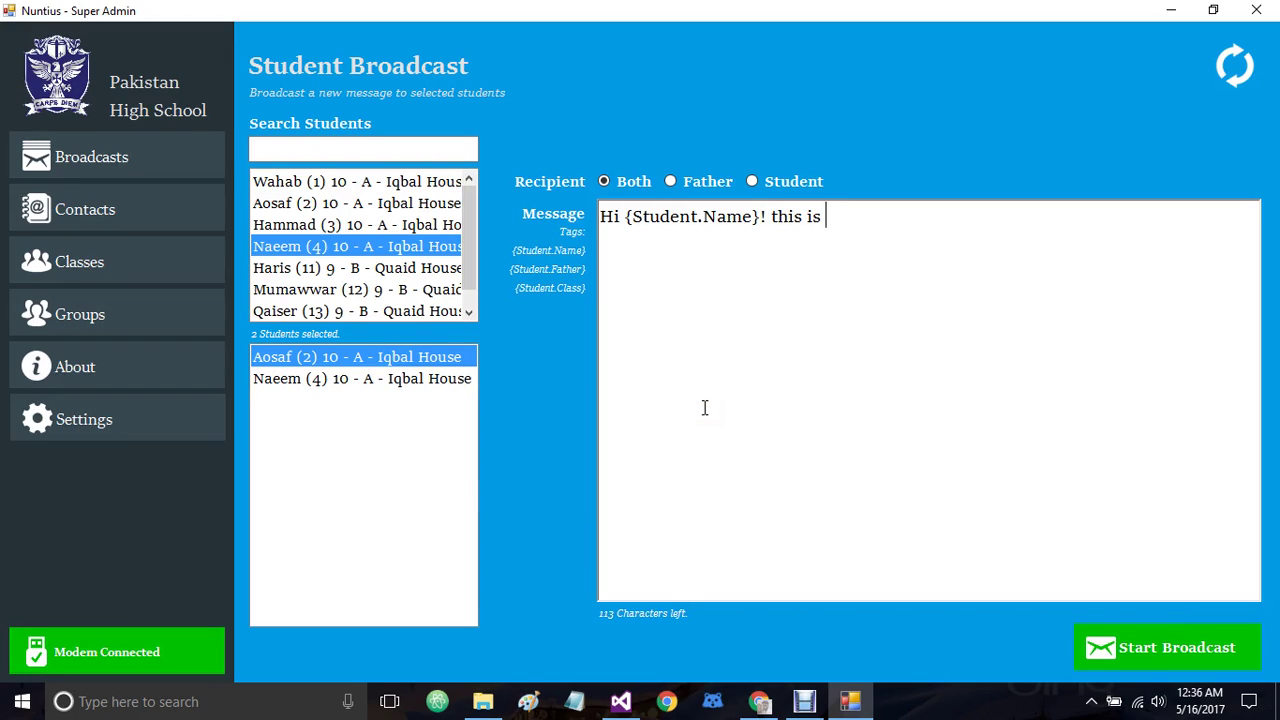
pyautogui.write('a test ')
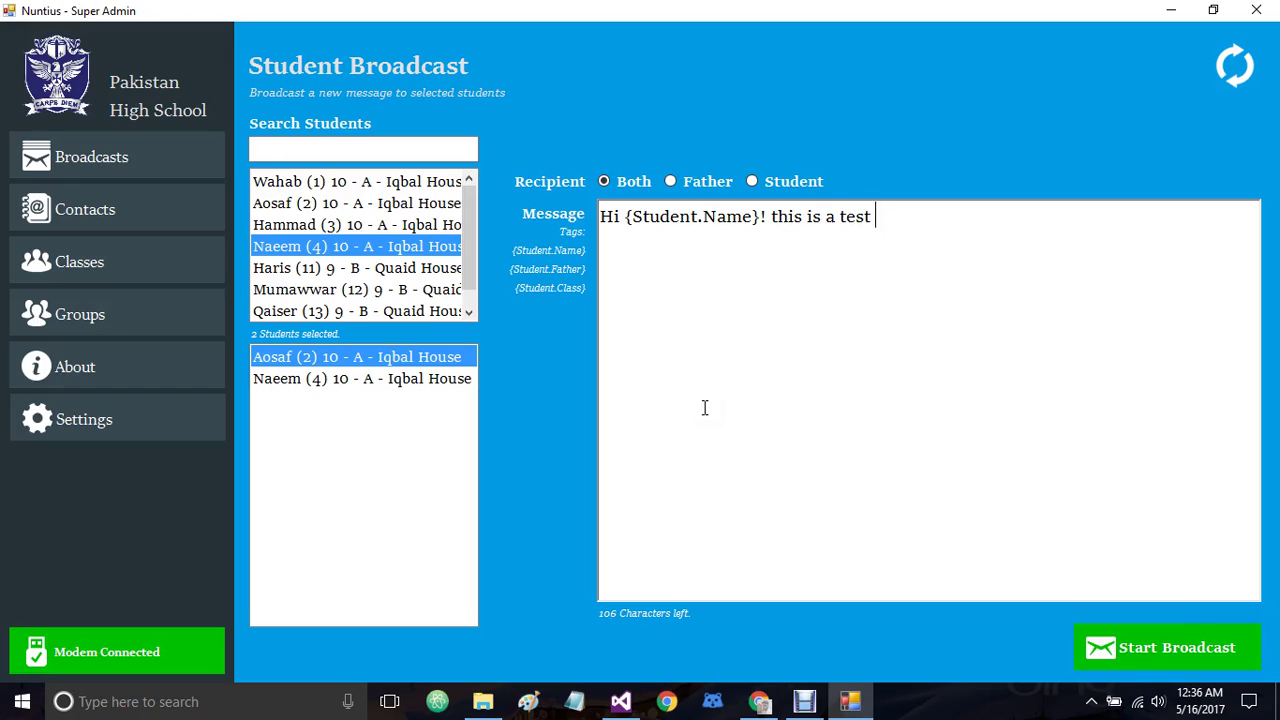
pyautogui.write('message f')
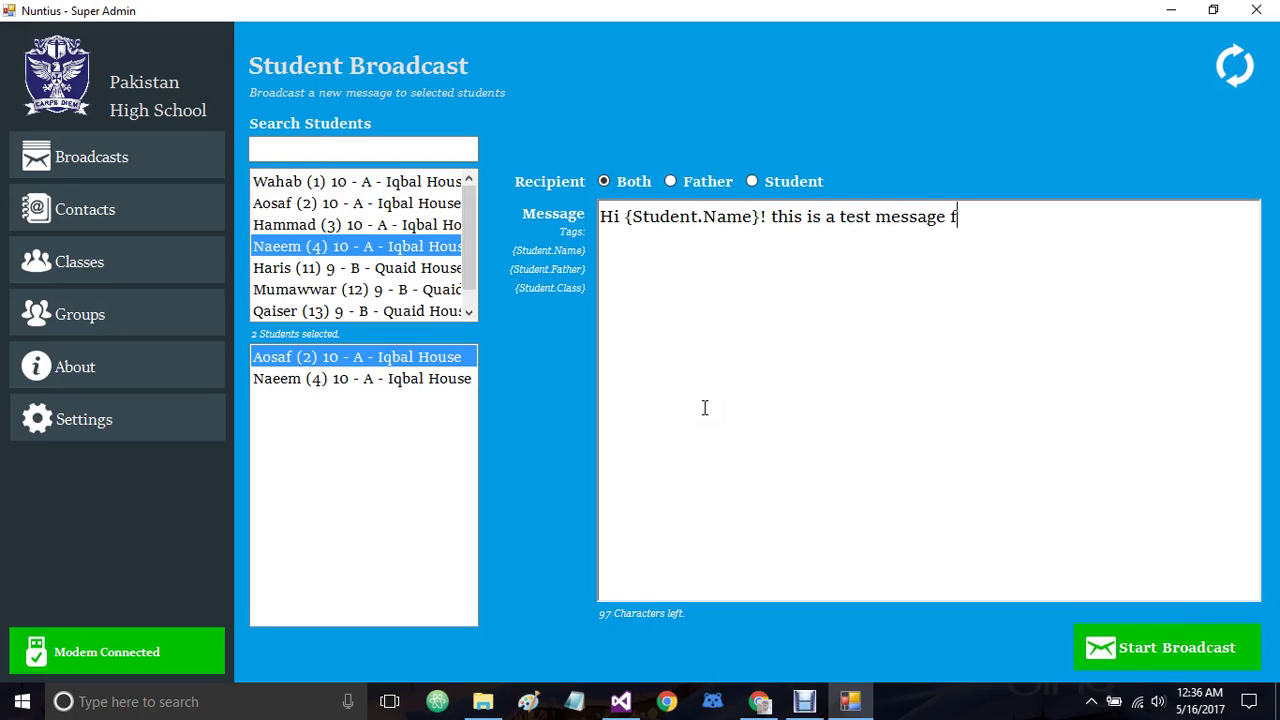
pyautogui.write('rom Nuntius')
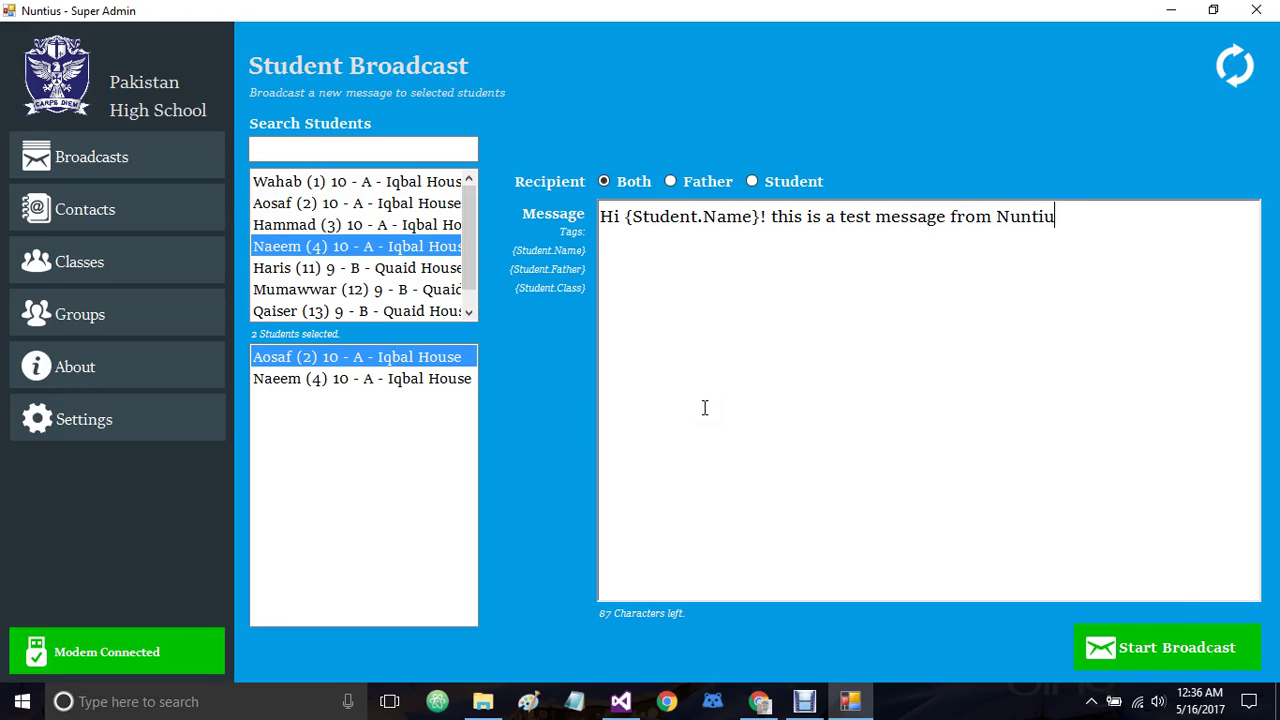
pyautogui.click(805, 383)
pyautogui.write('.')
pyautogui.click(1168, 648)
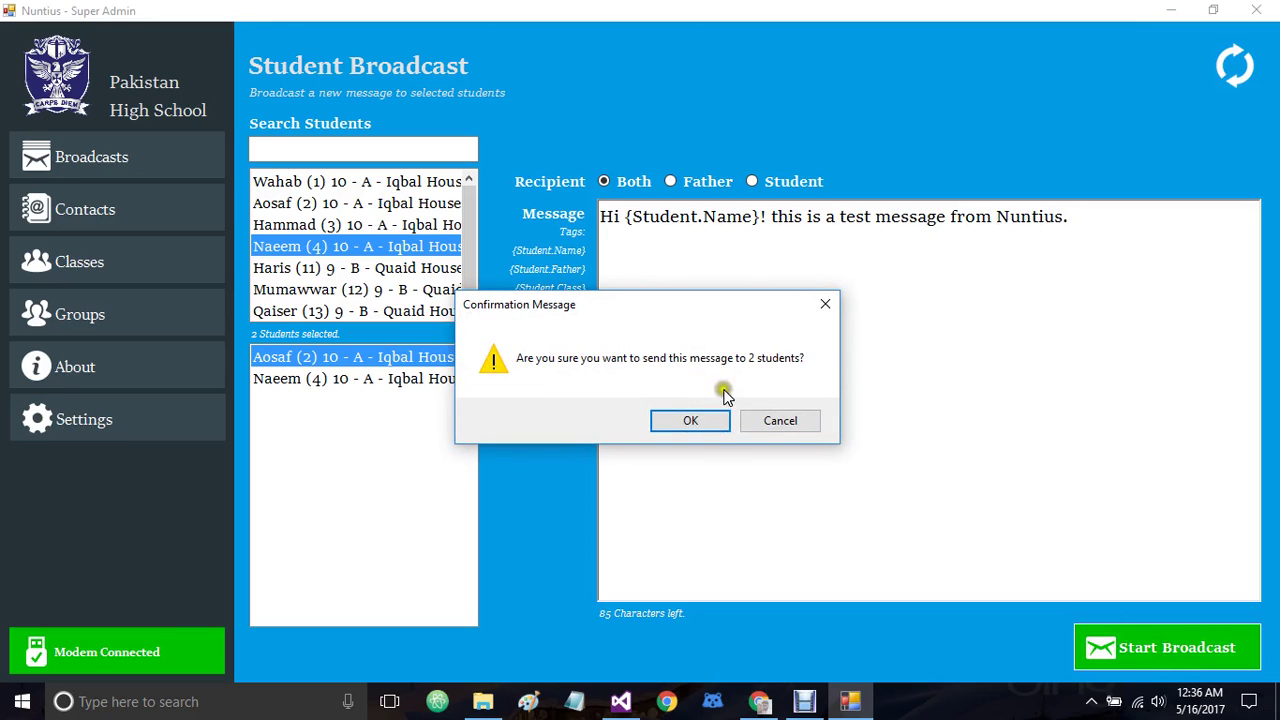
# Confirm sending the test message to the 2 students.
pyautogui.click(688, 421)
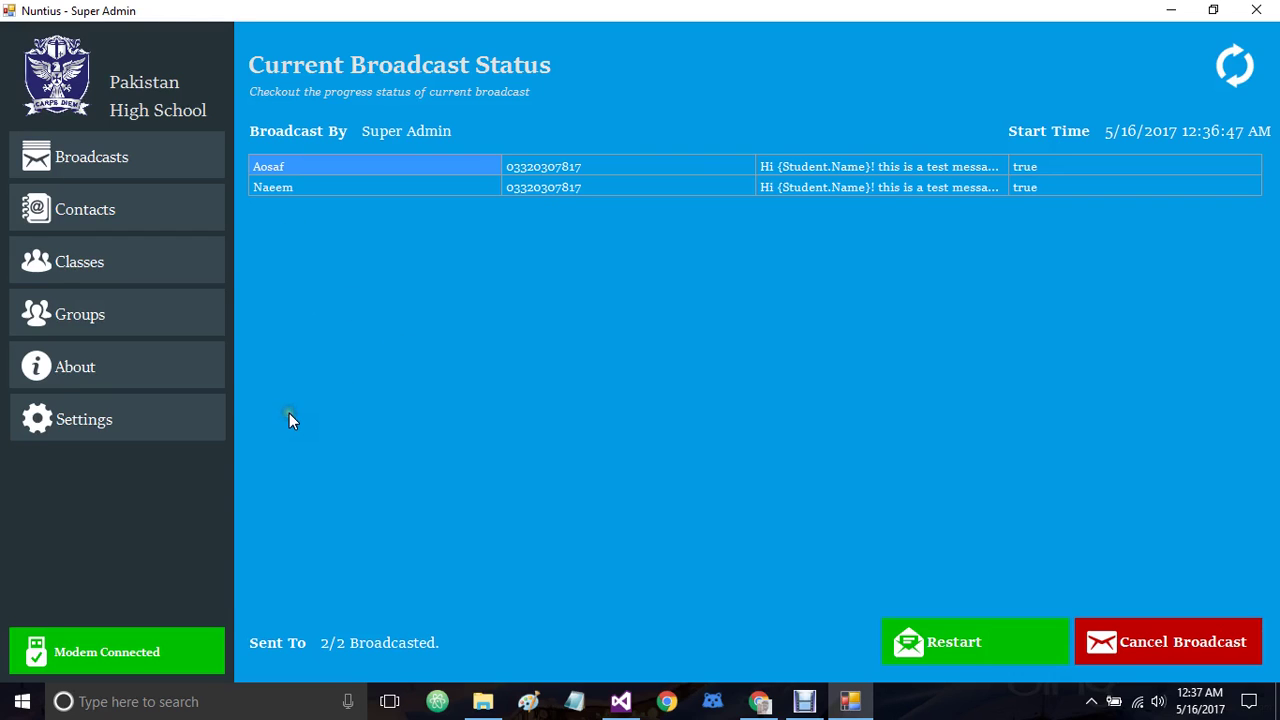
# In Settings, set Waiting Time to 10 and Messages Count to 50, then save.
pyautogui.click(110, 420)
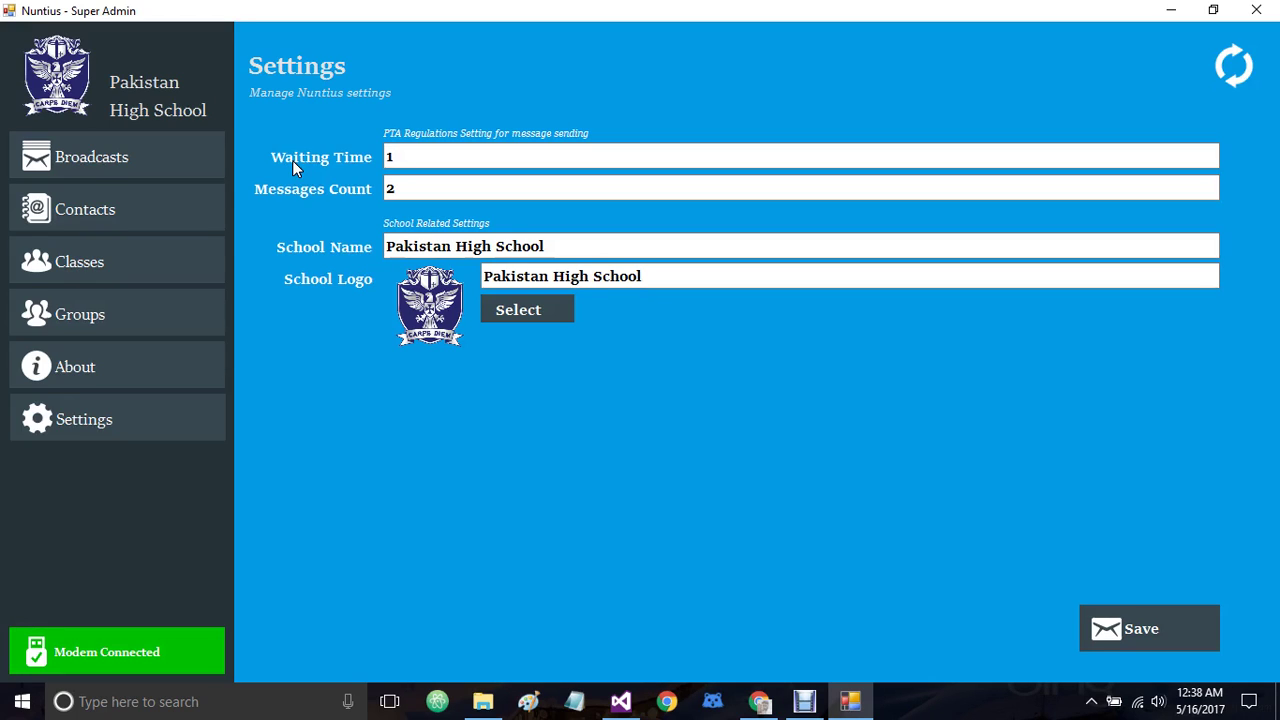
pyautogui.click(396, 158)
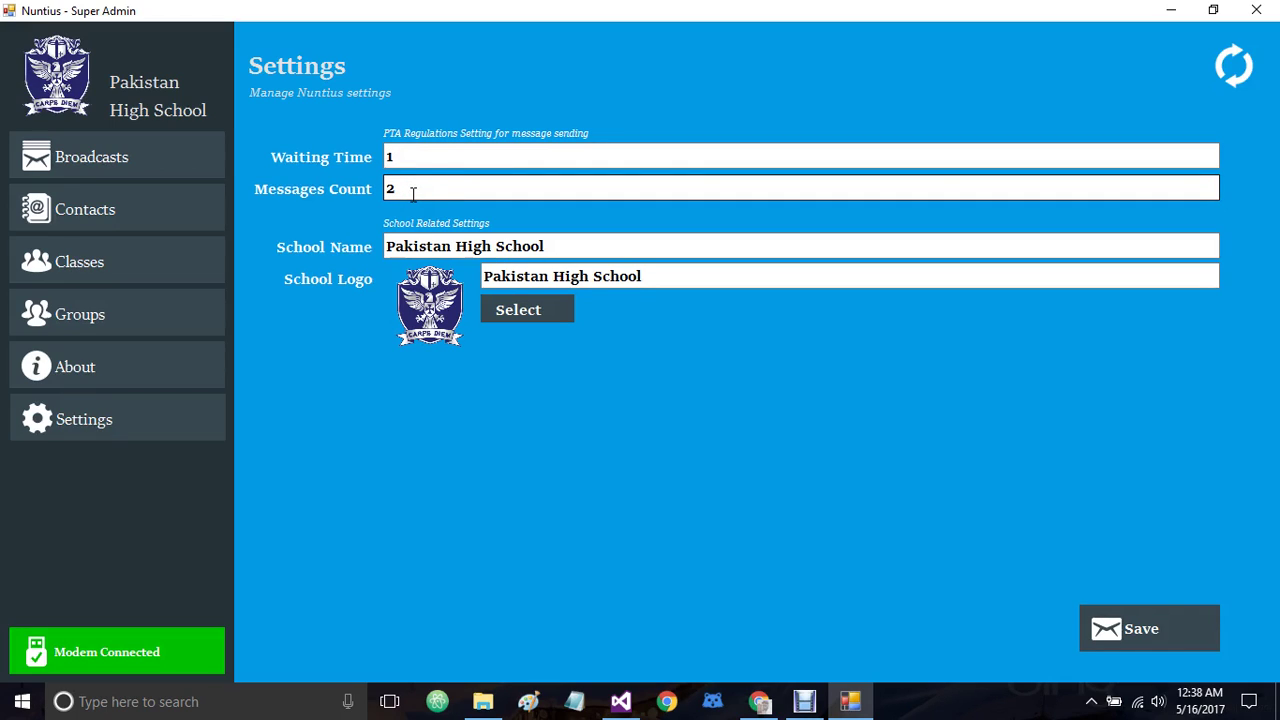
pyautogui.click(406, 190)
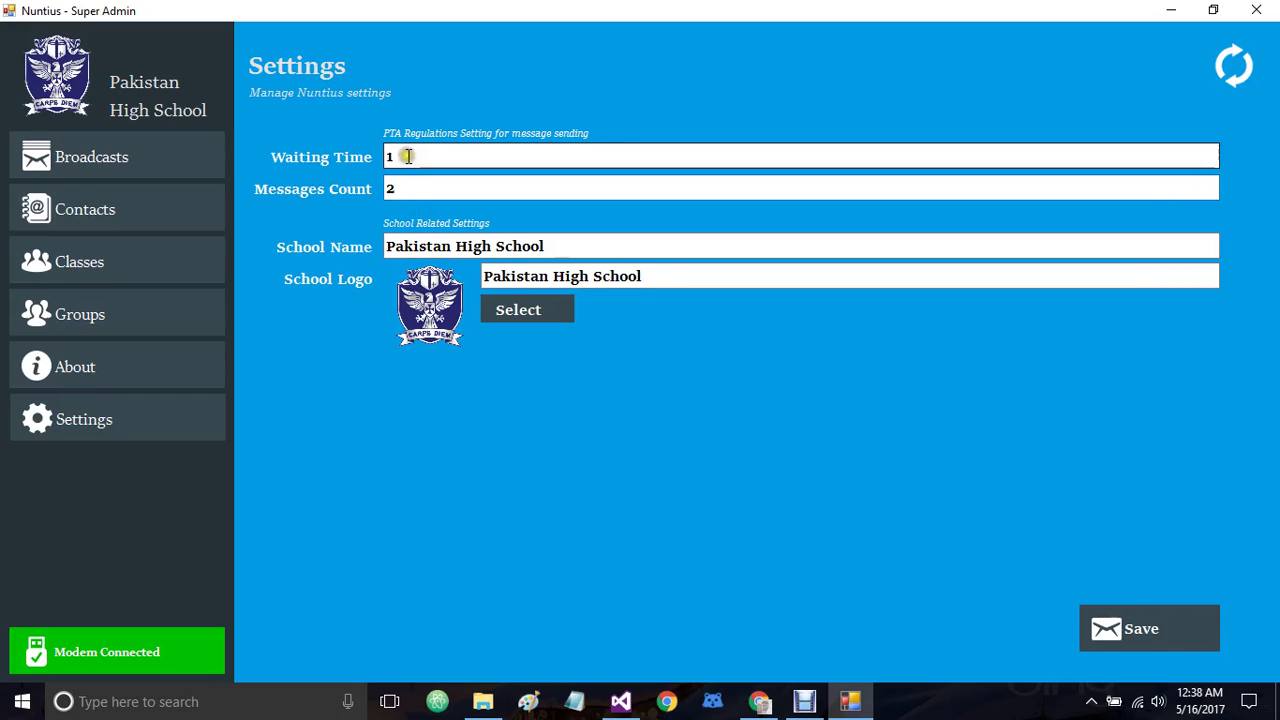
pyautogui.click(407, 156)
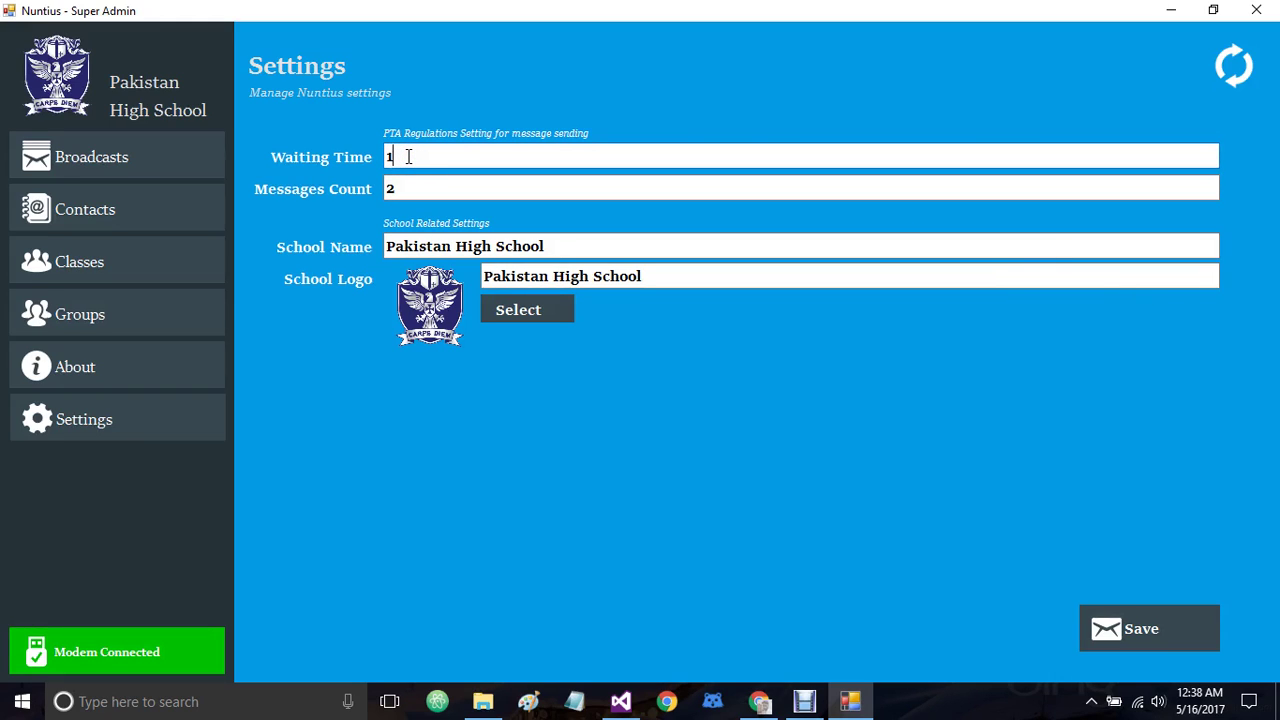
pyautogui.write('0')
pyautogui.click(419, 187)
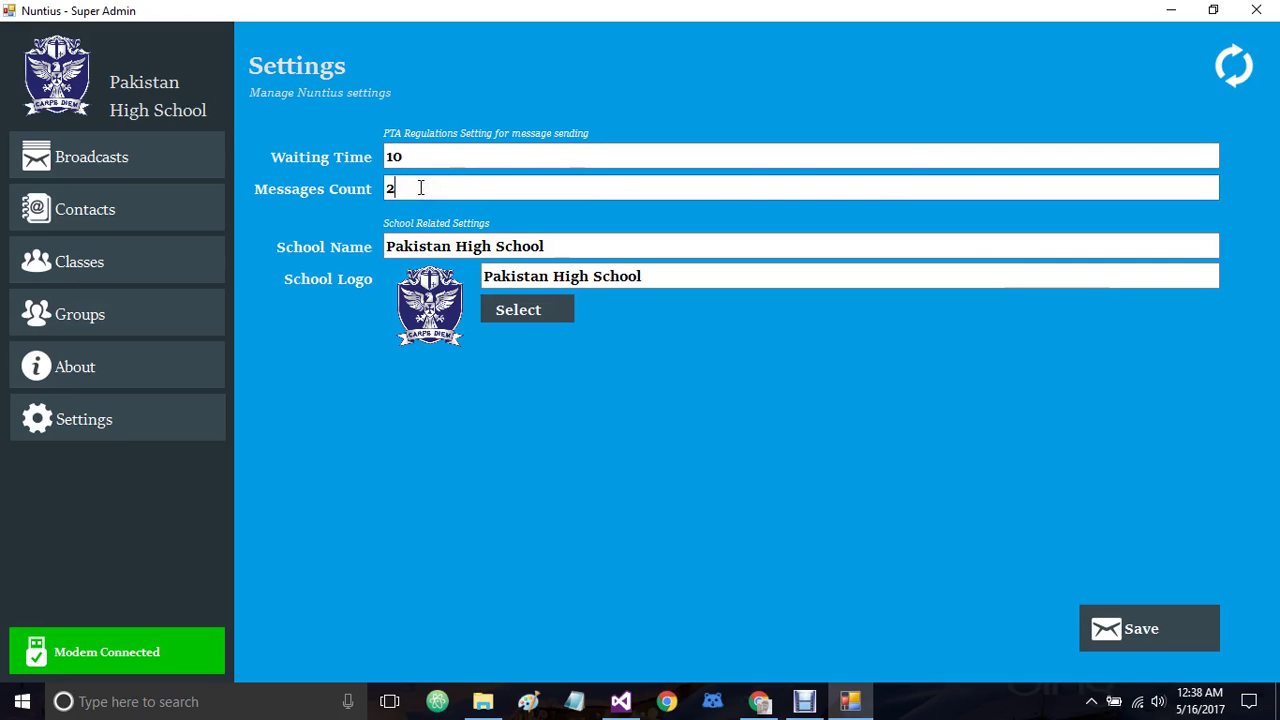
pyautogui.press('BackSpace')
pyautogui.write('50')
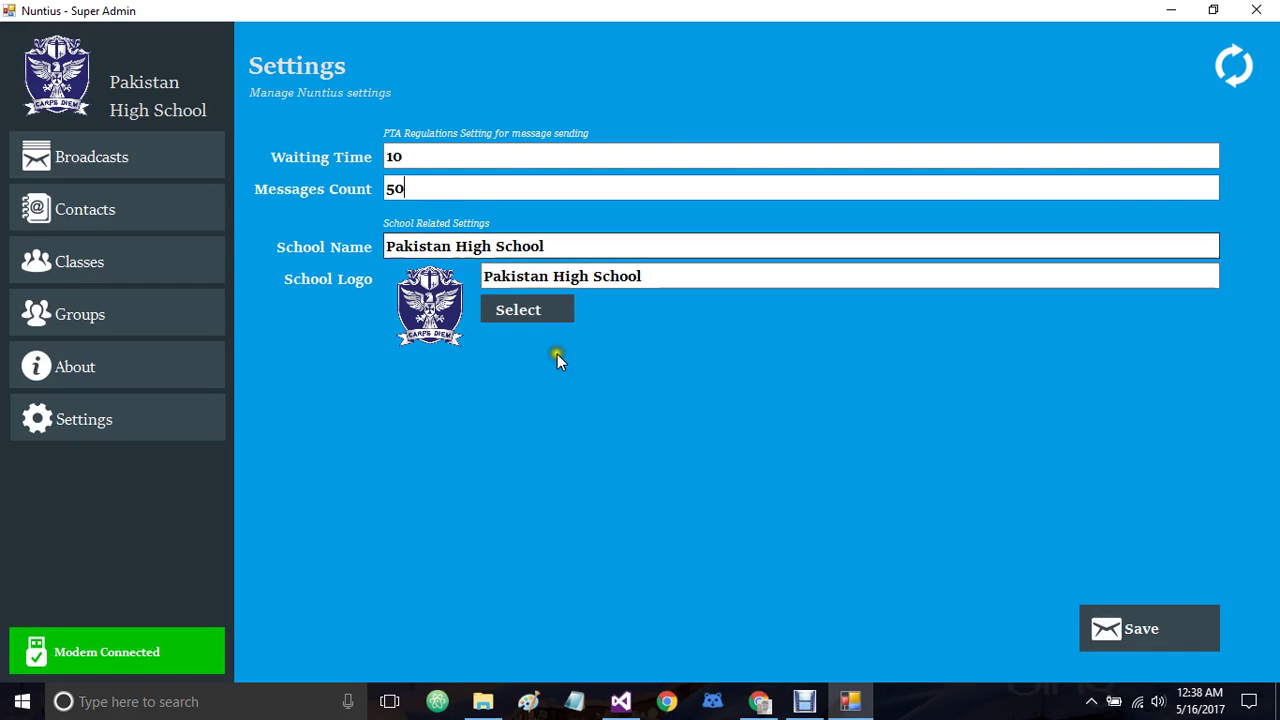
pyautogui.click(1135, 641)
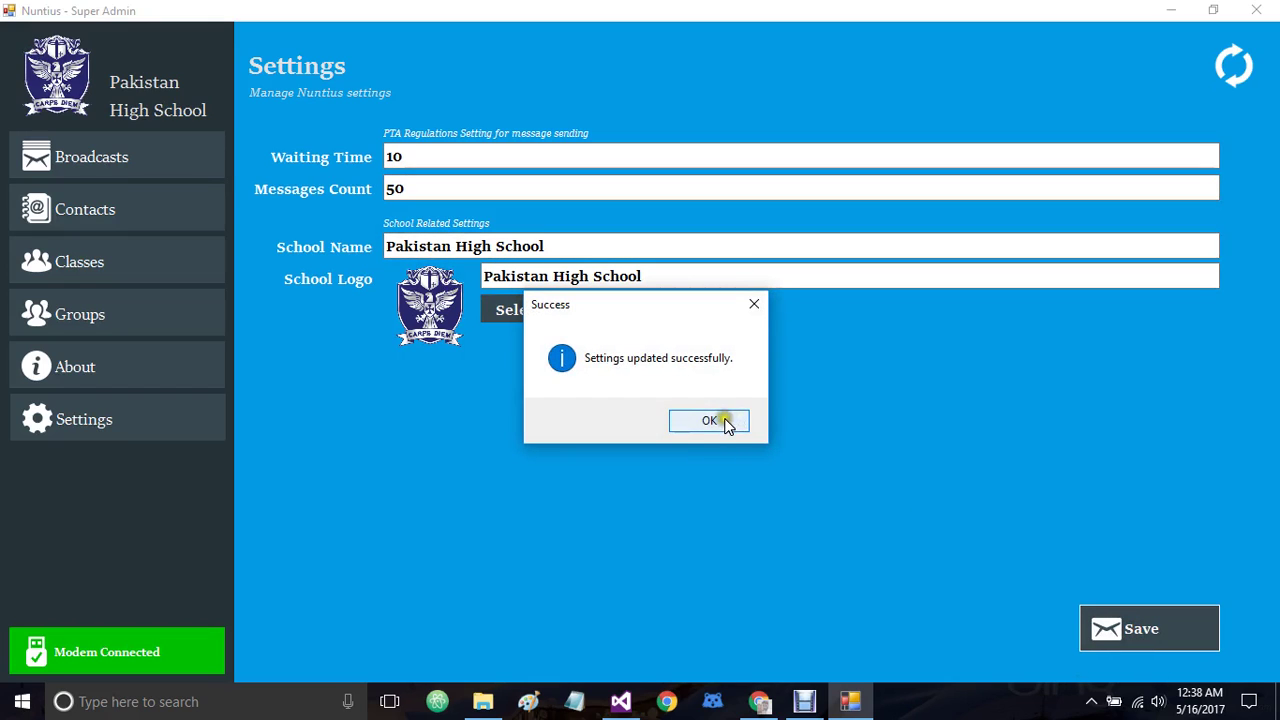
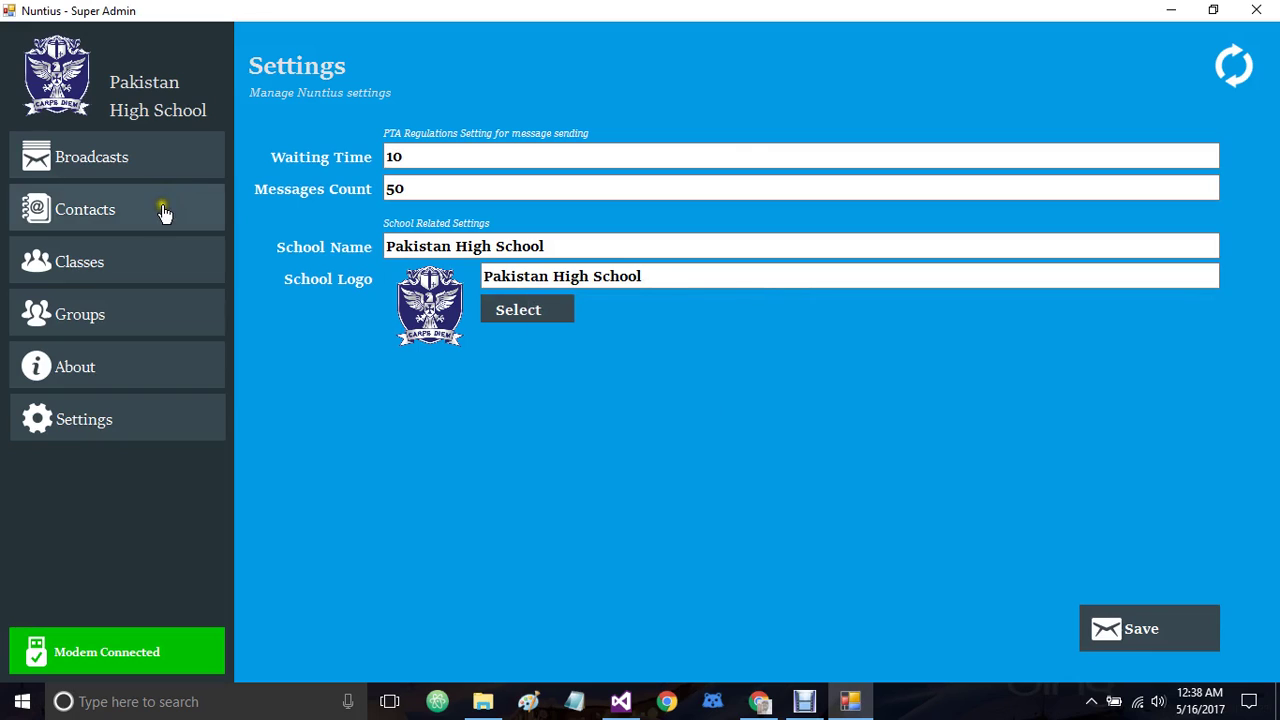
# Preview the Student Broadcast screen and the Settings page, then return to the Broadcasts overview.
pyautogui.click(123, 176)
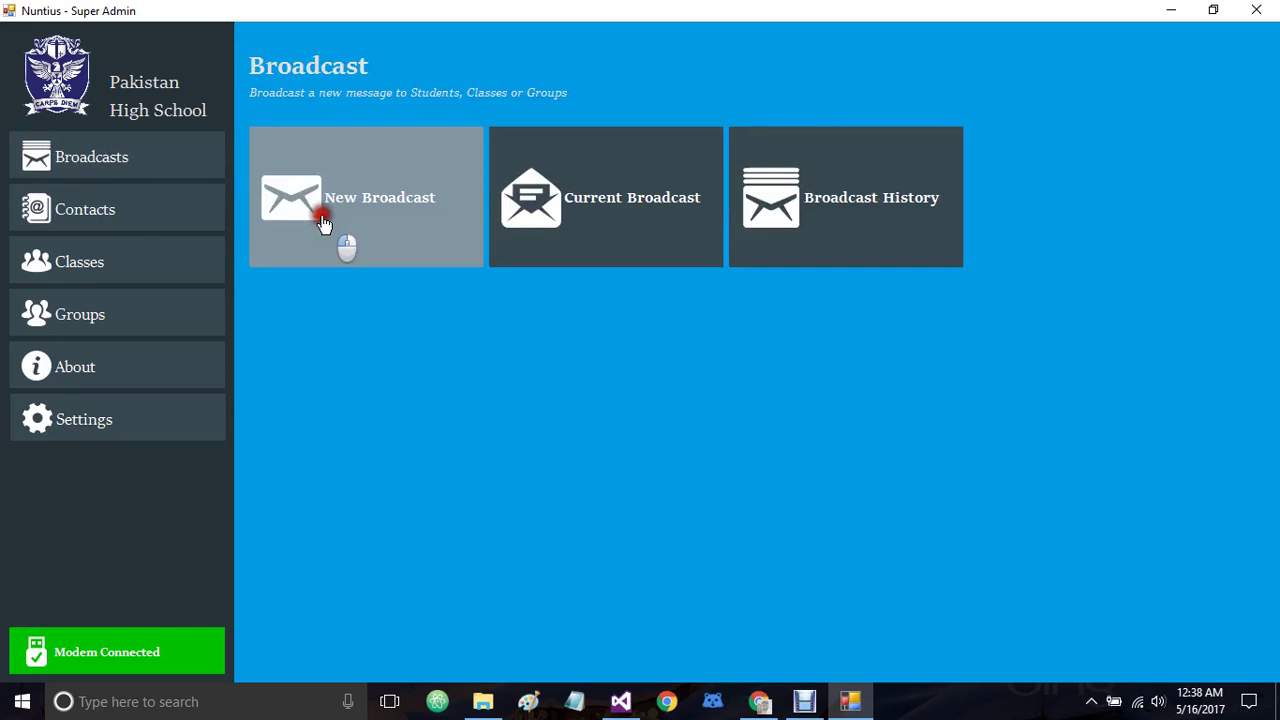
pyautogui.click(337, 240)
pyautogui.click(372, 244)
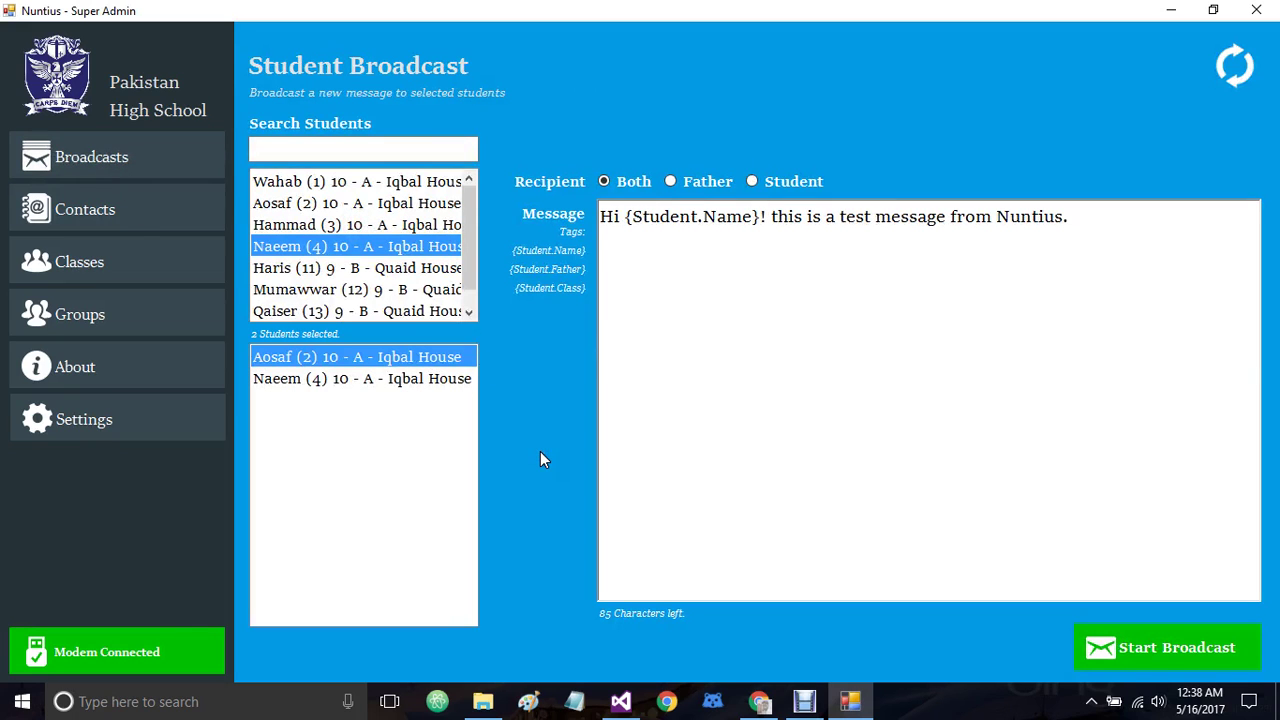
pyautogui.click(180, 418)
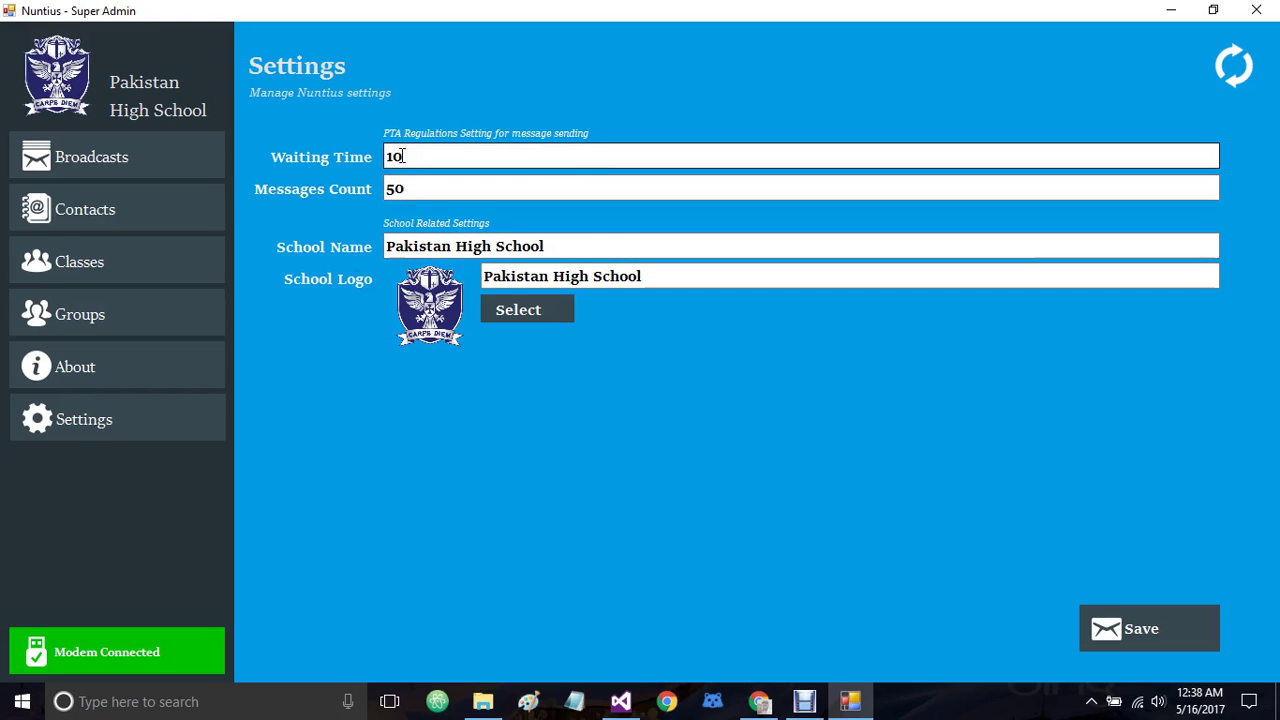
pyautogui.click(214, 157)
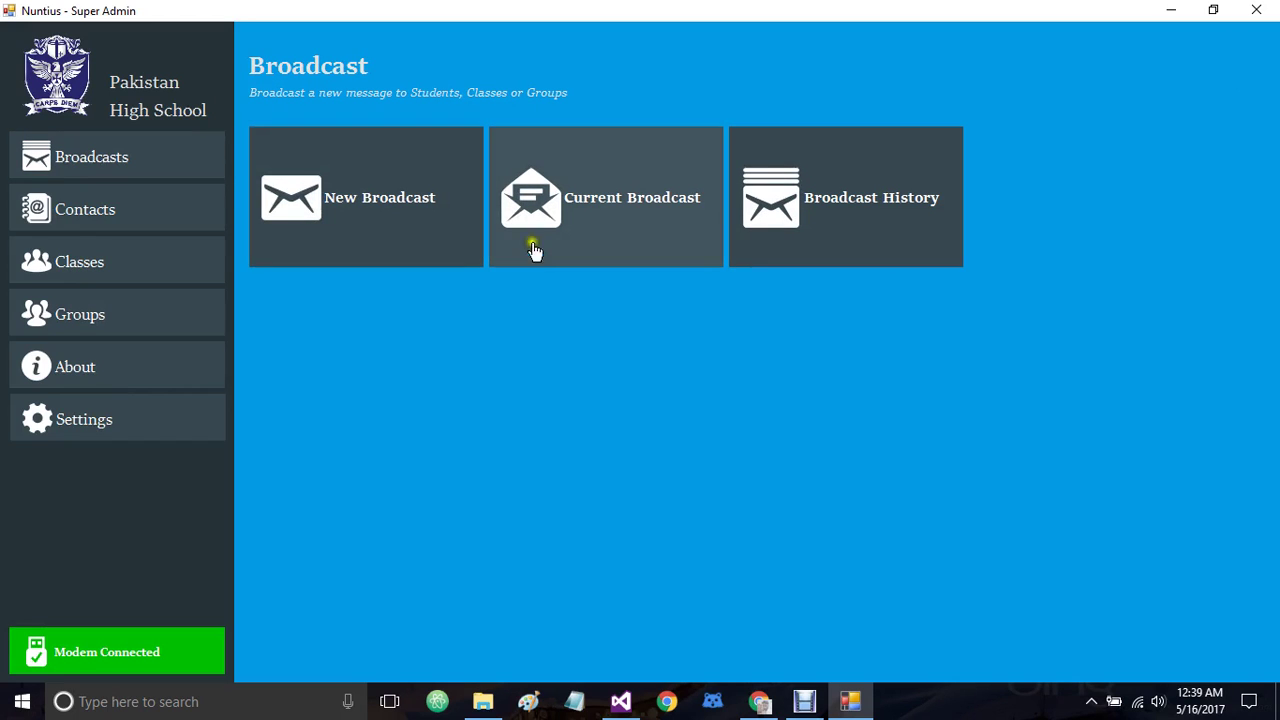
# Check Current Broadcast, dismiss the no-active-broadcast warning, and go to Contacts.
pyautogui.click(588, 187)
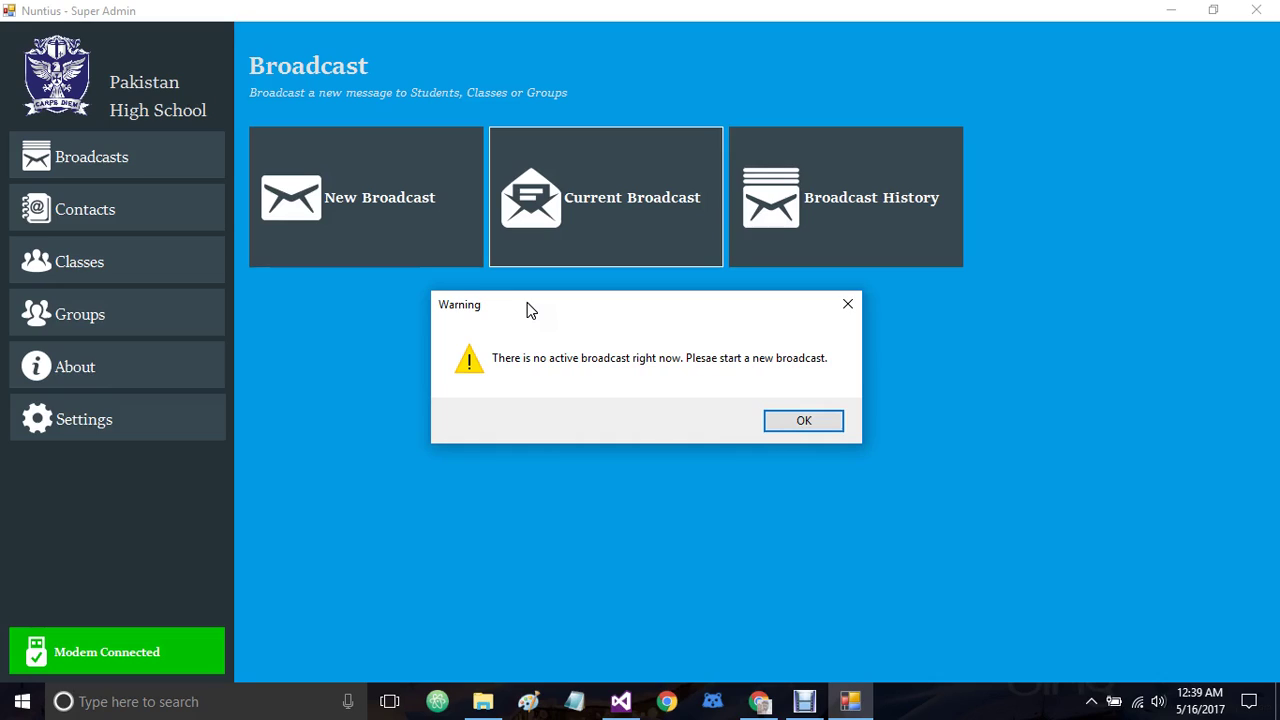
pyautogui.click(586, 367)
pyautogui.click(830, 422)
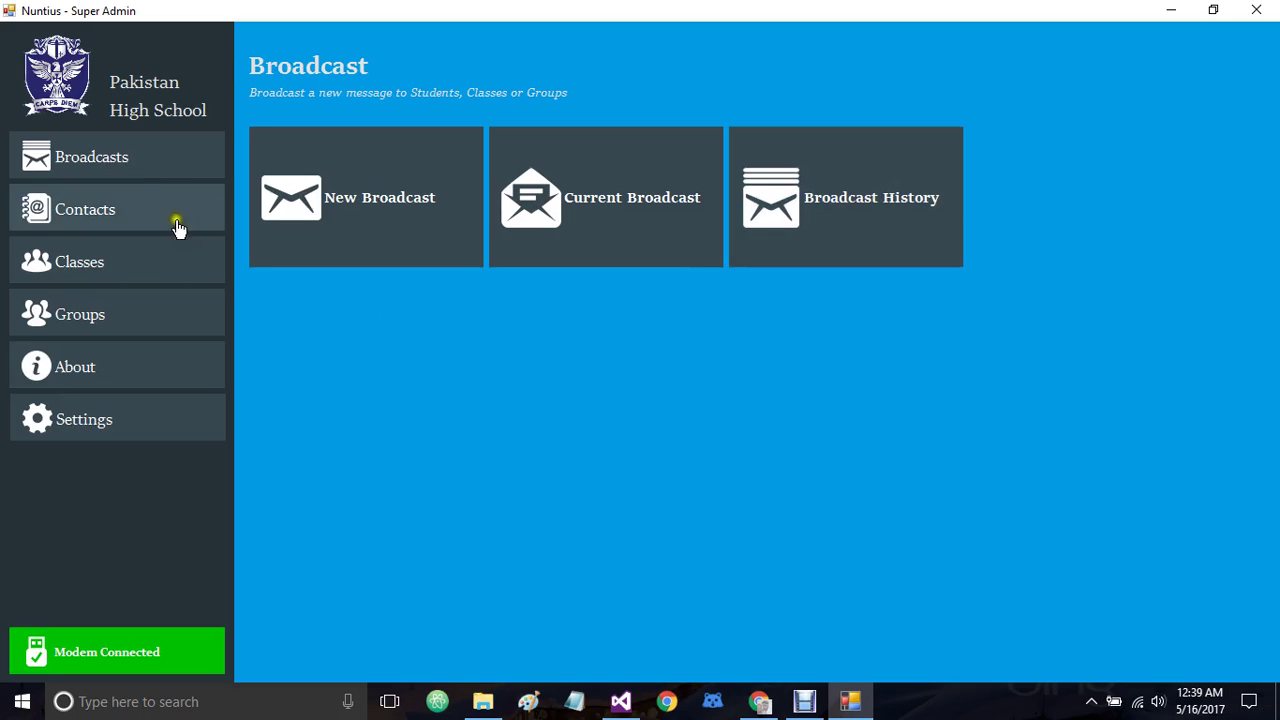
pyautogui.click(144, 208)
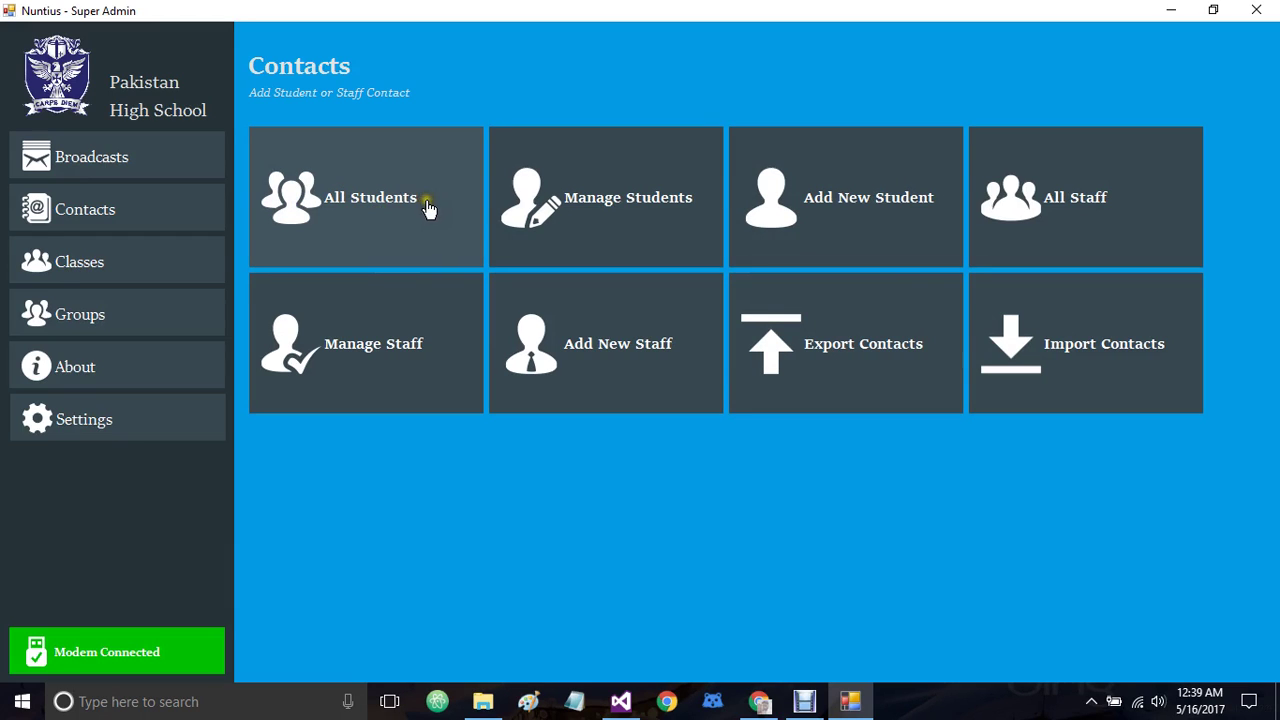
pyautogui.click(427, 206)
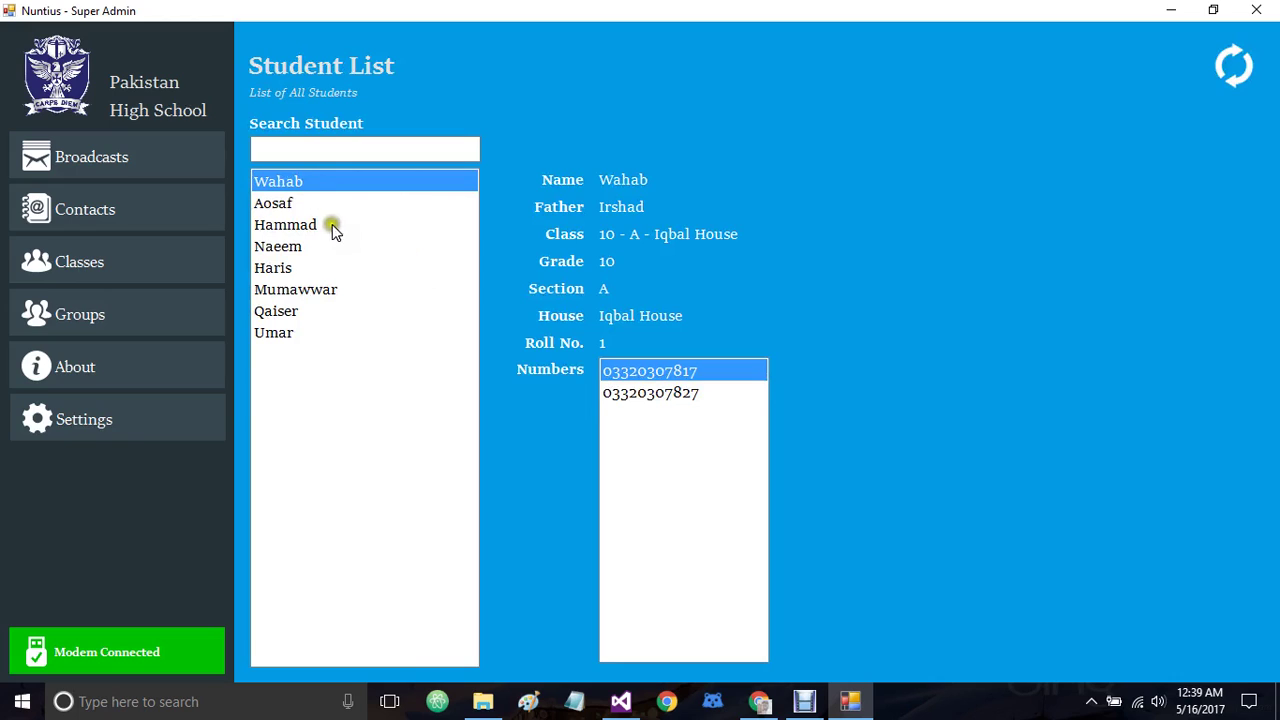
pyautogui.click(308, 204)
pyautogui.click(307, 248)
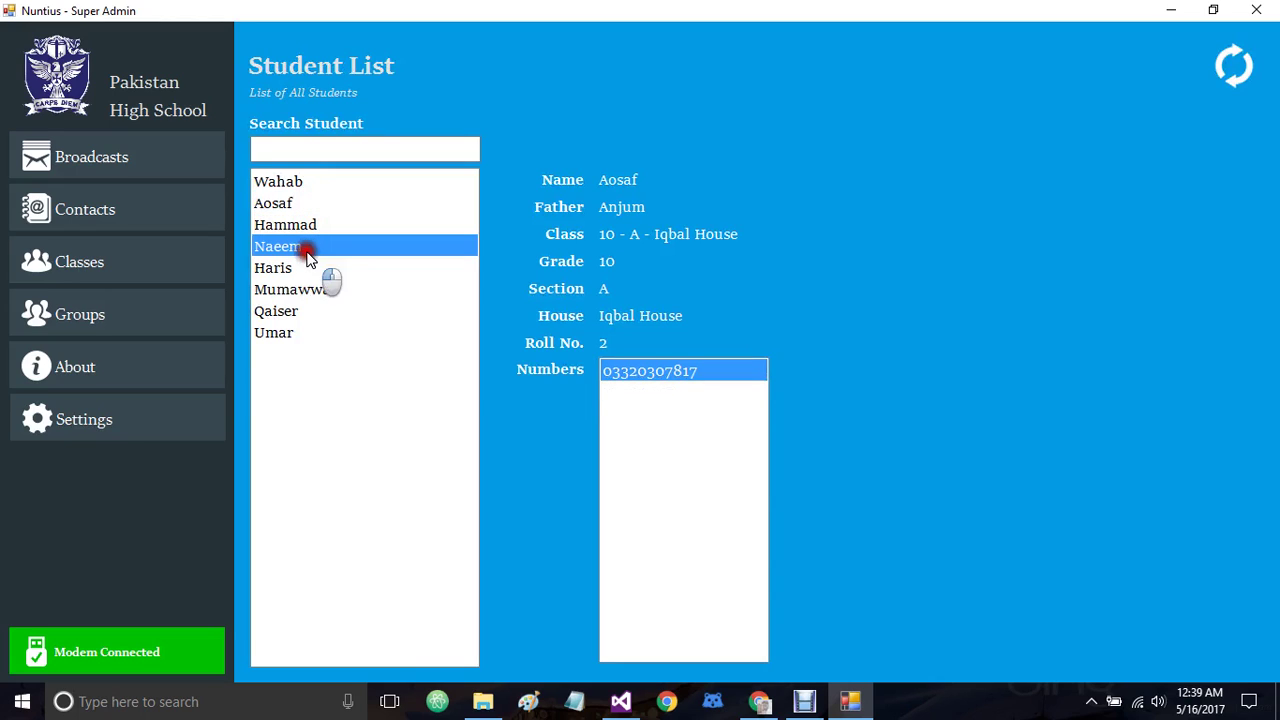
pyautogui.click(310, 290)
pyautogui.press('Down')
pyautogui.press('Down')
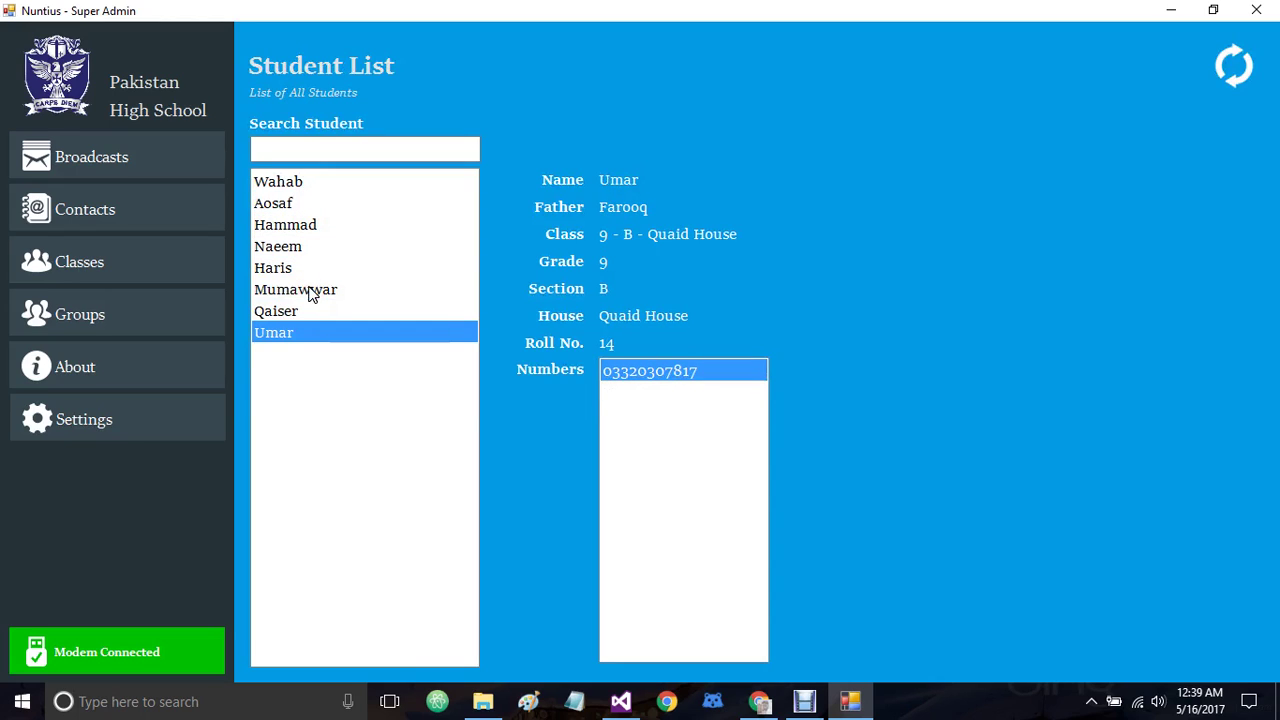
pyautogui.click(124, 212)
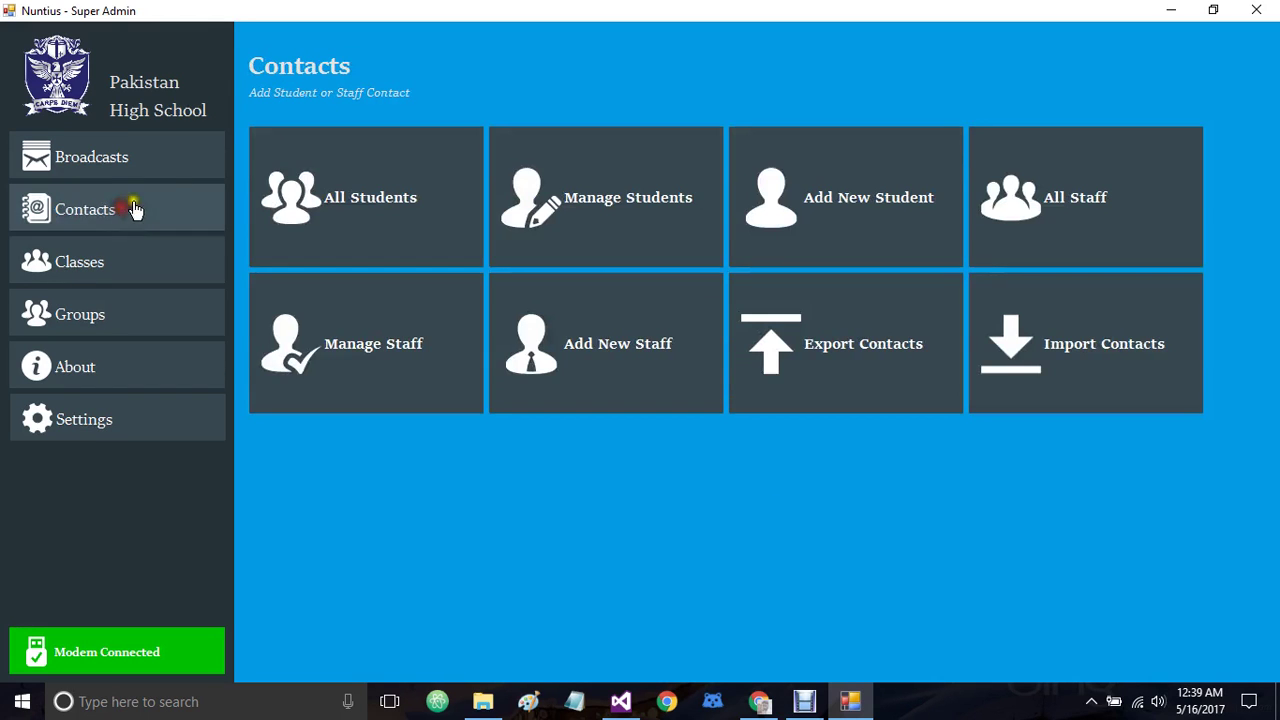
pyautogui.click(797, 229)
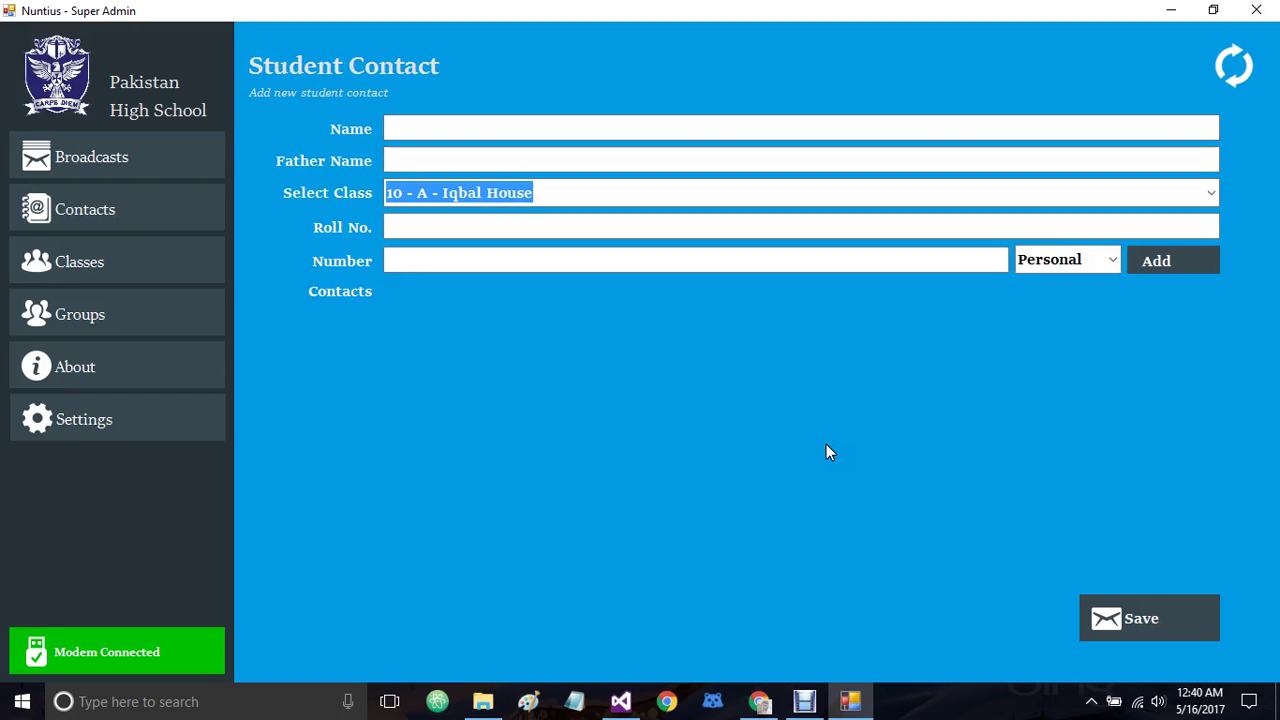
pyautogui.click(132, 210)
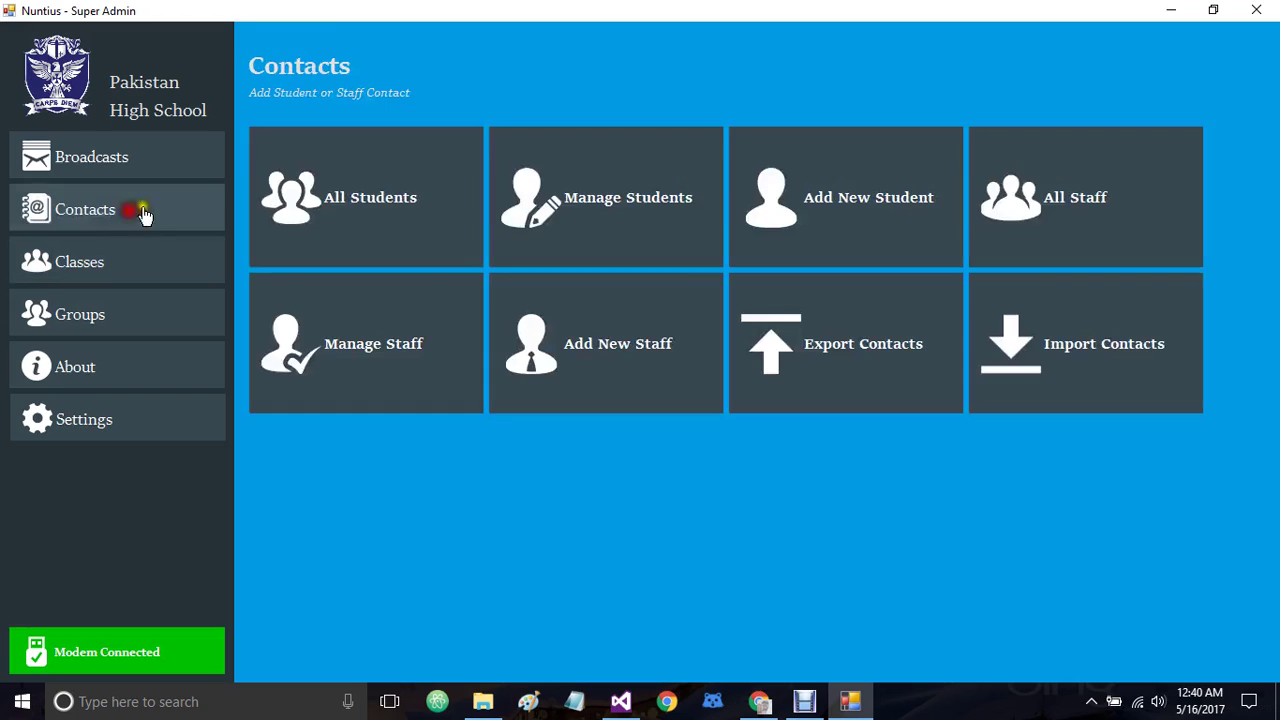
# In Manage Students, change the first student's class to 9 - B - Quaid House and save.
pyautogui.click(609, 240)
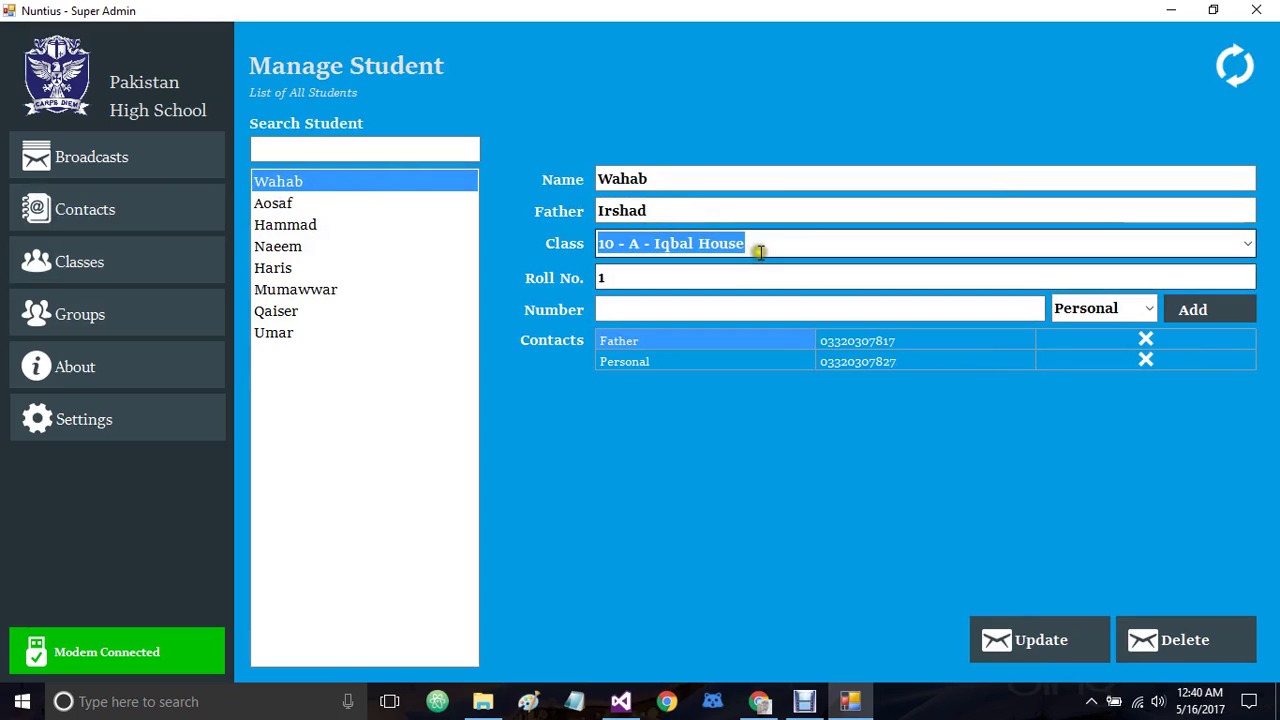
pyautogui.click(1247, 244)
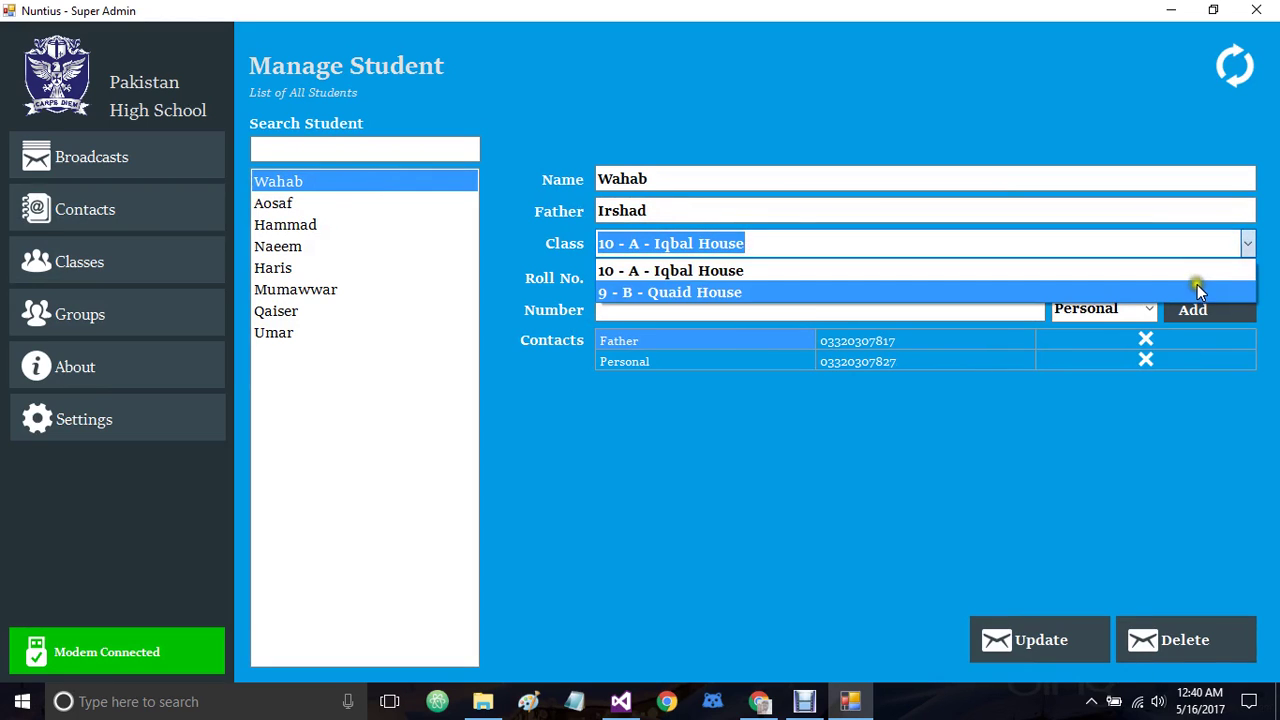
pyautogui.click(1198, 290)
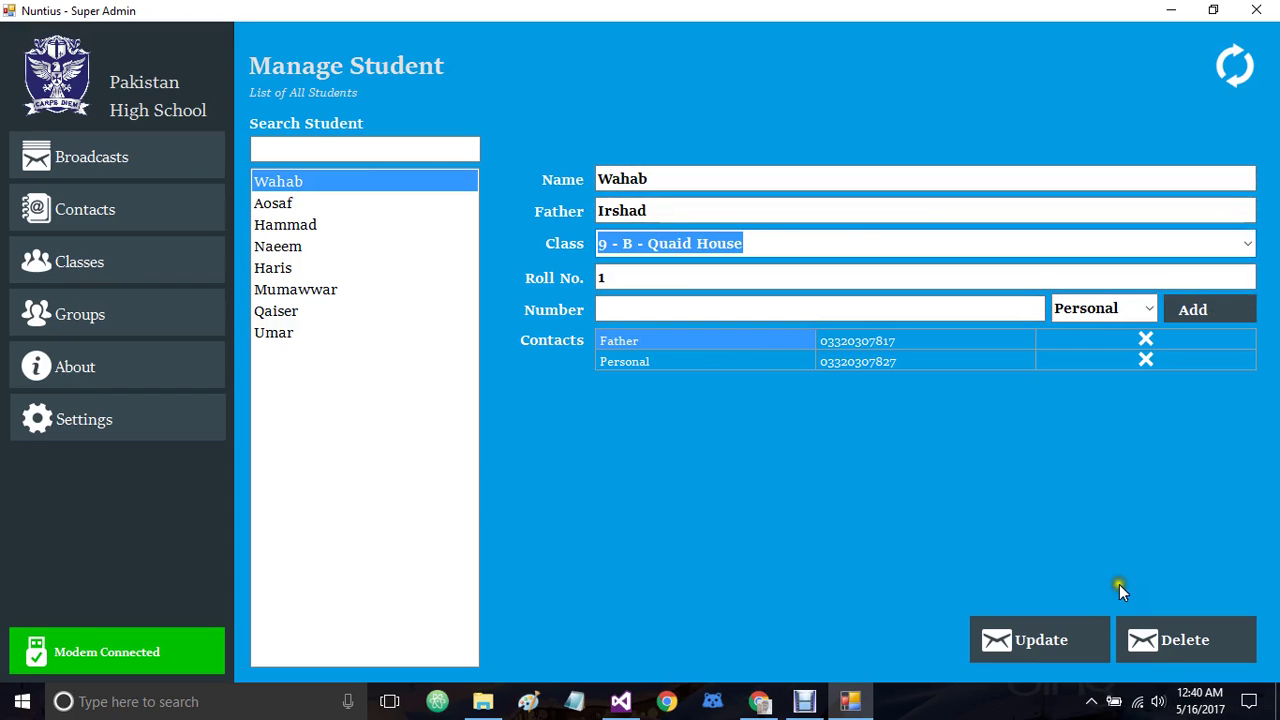
pyautogui.click(1069, 636)
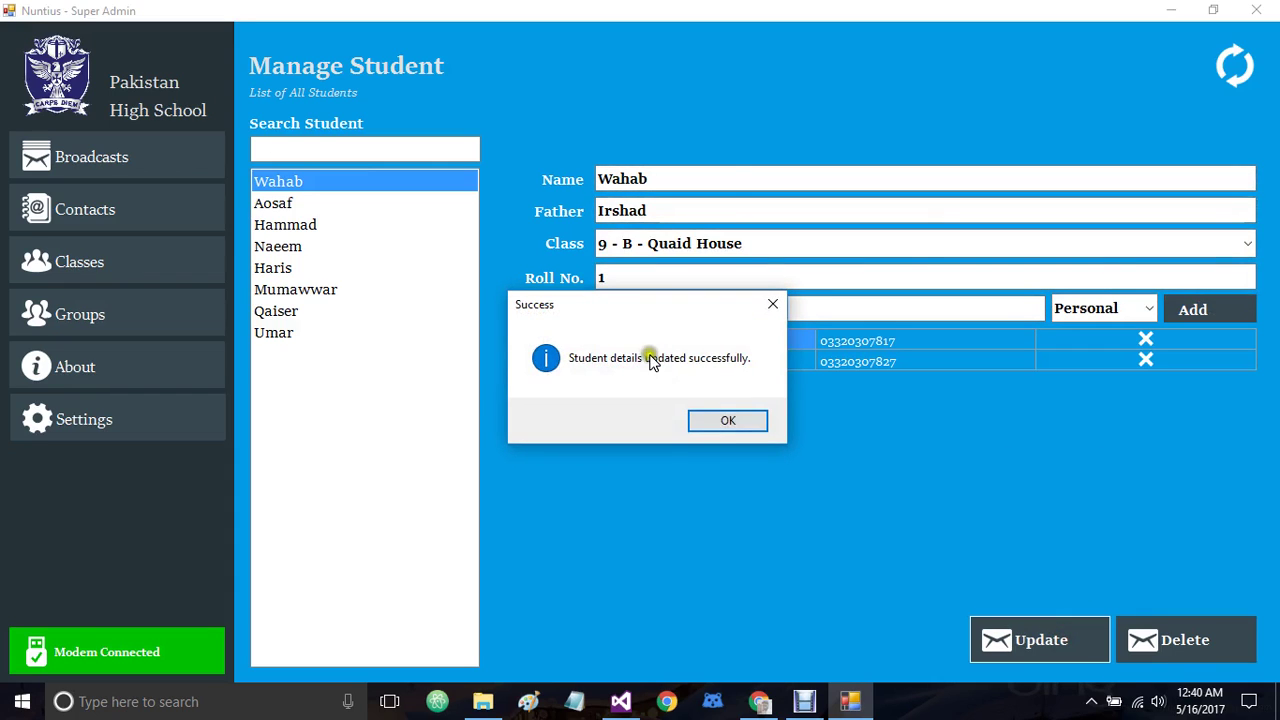
pyautogui.click(728, 424)
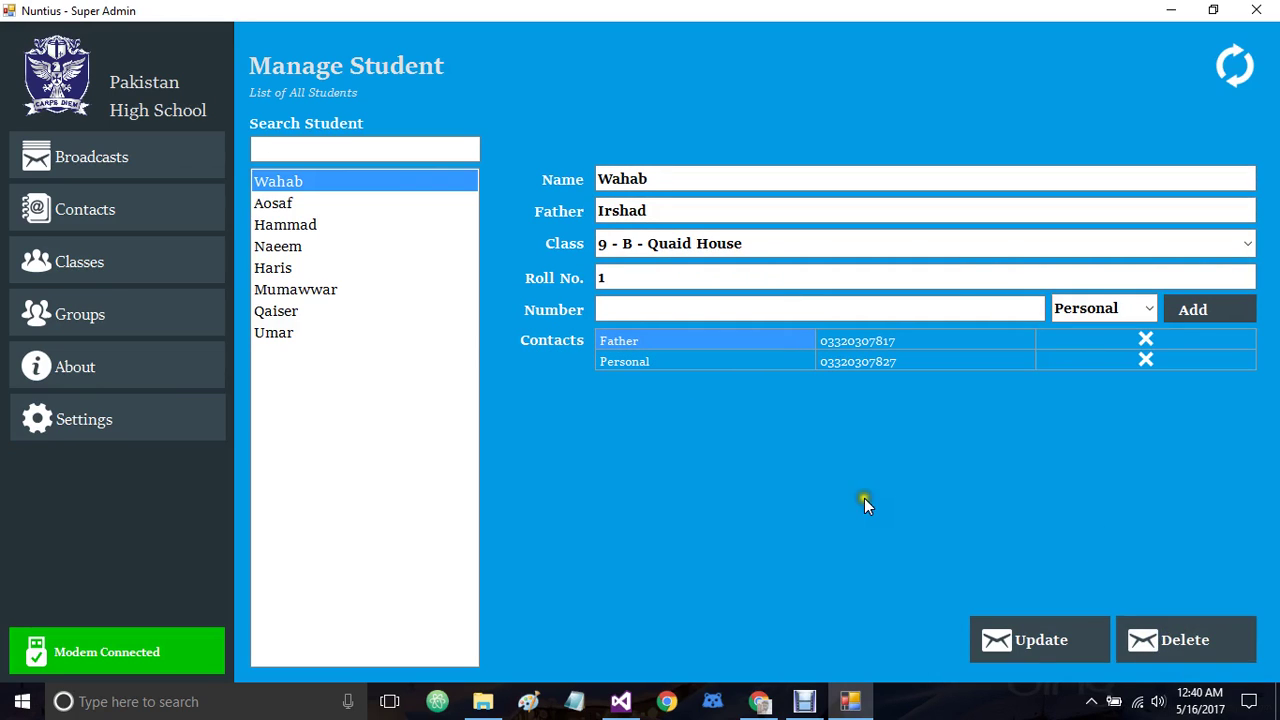
pyautogui.click(78, 211)
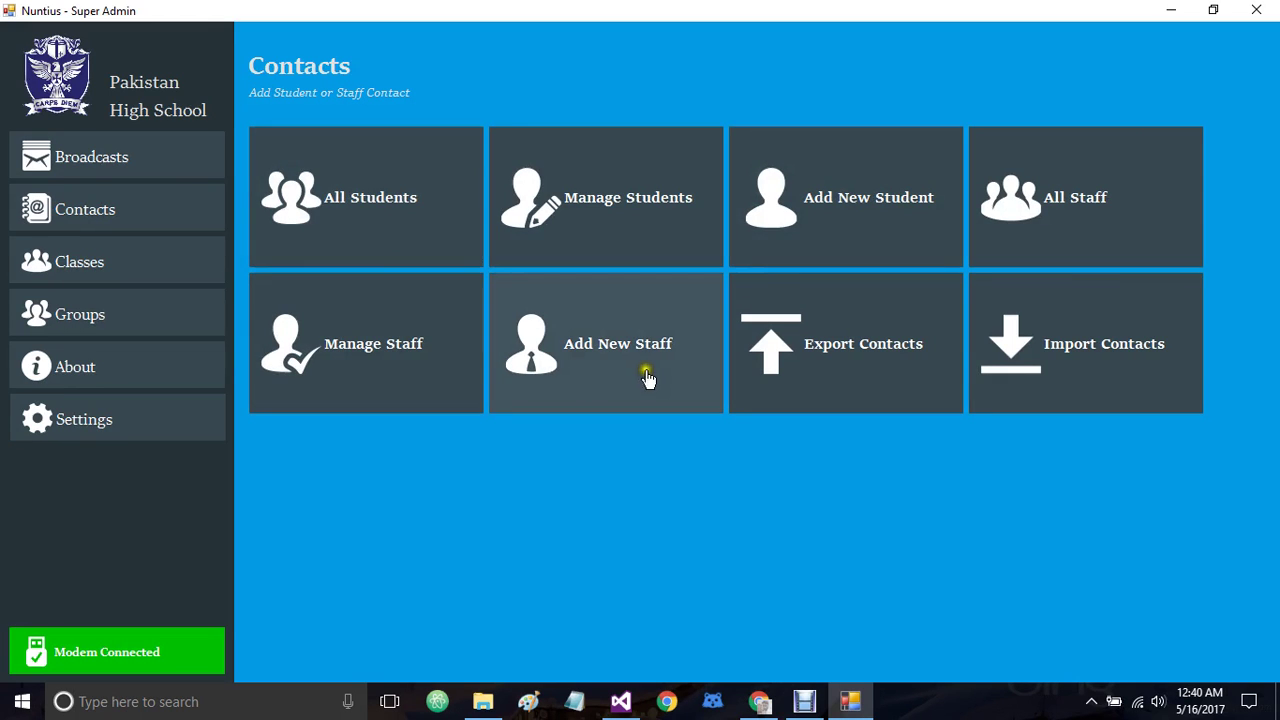
# Look at a new Staff Broadcast, then return to the Broadcasts section.
pyautogui.click(149, 163)
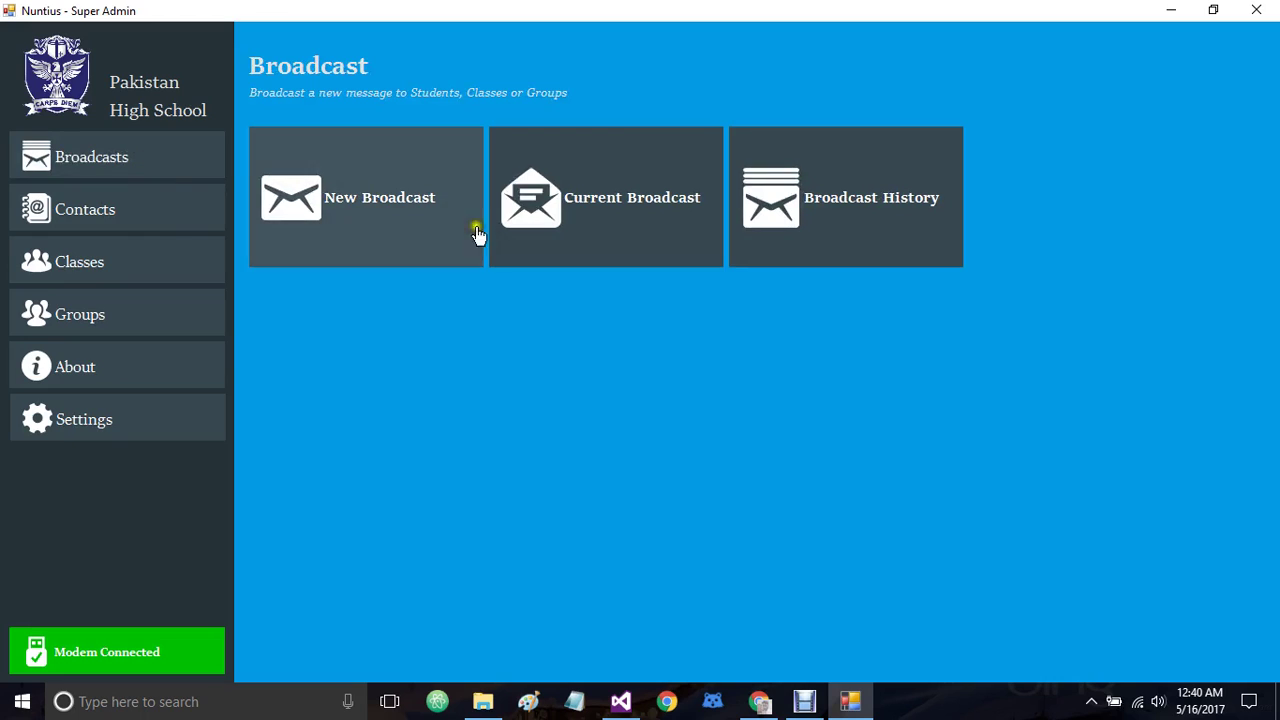
pyautogui.click(394, 220)
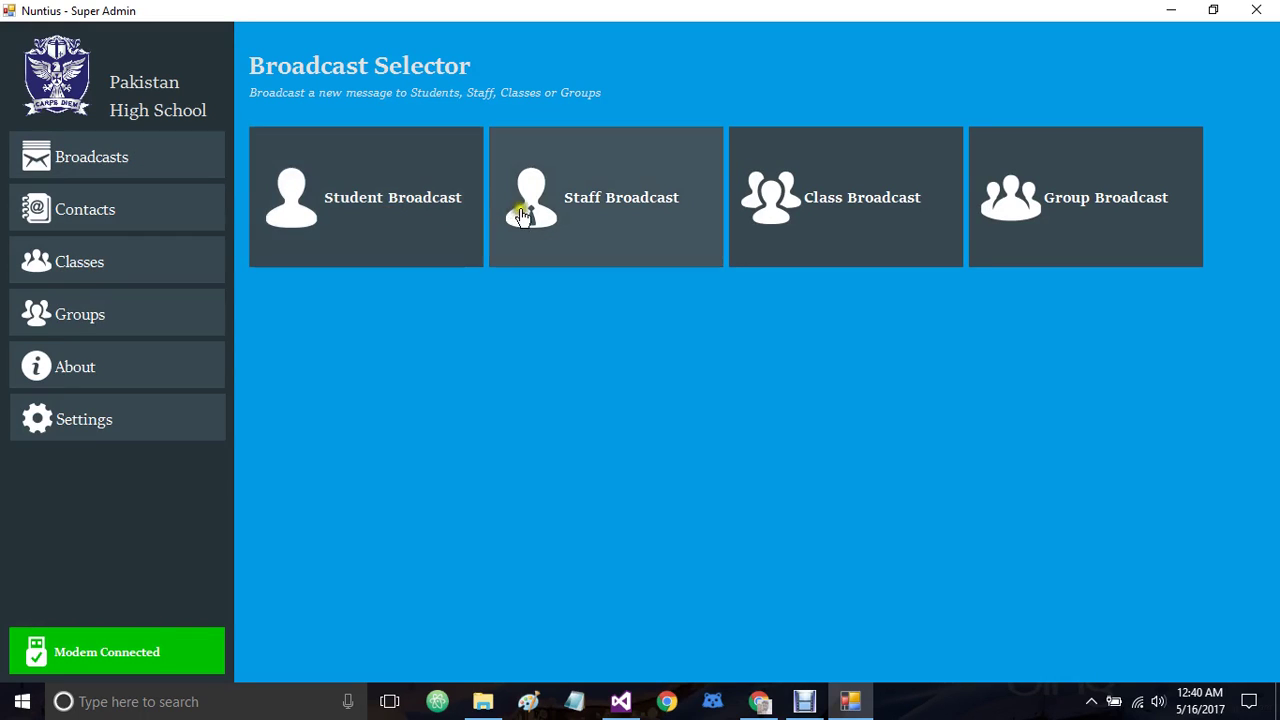
pyautogui.click(584, 228)
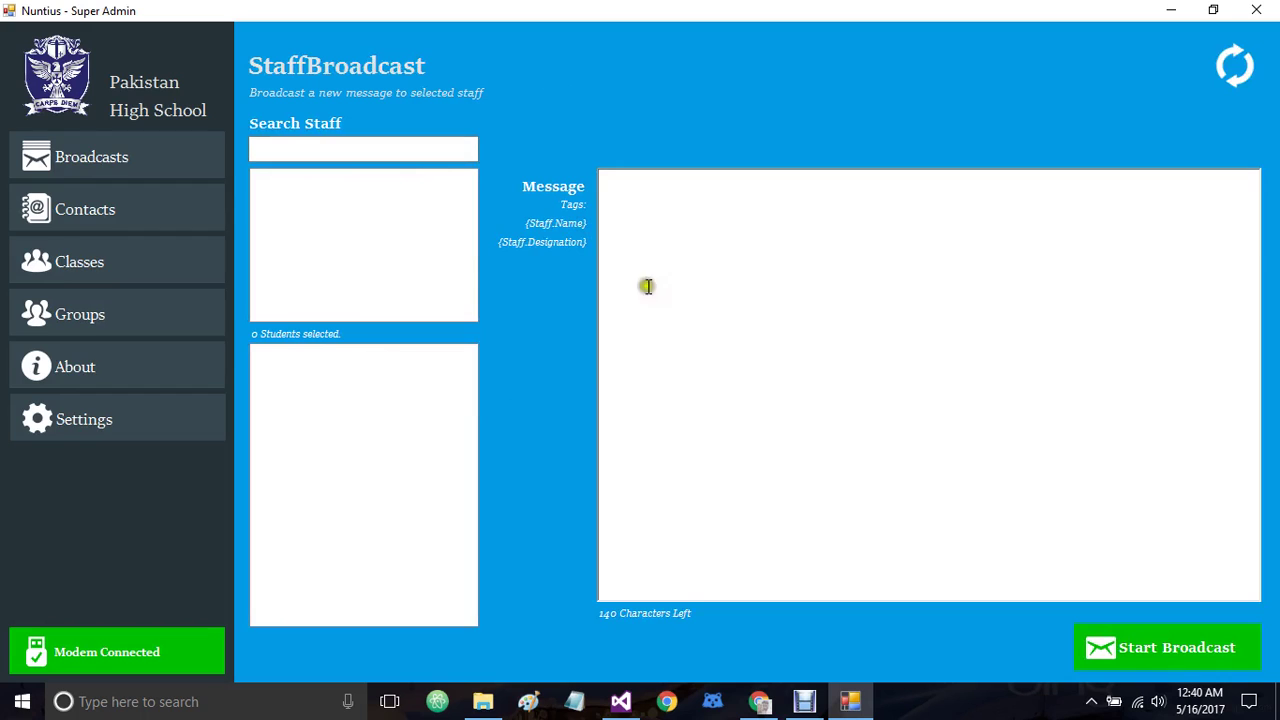
pyautogui.click(119, 160)
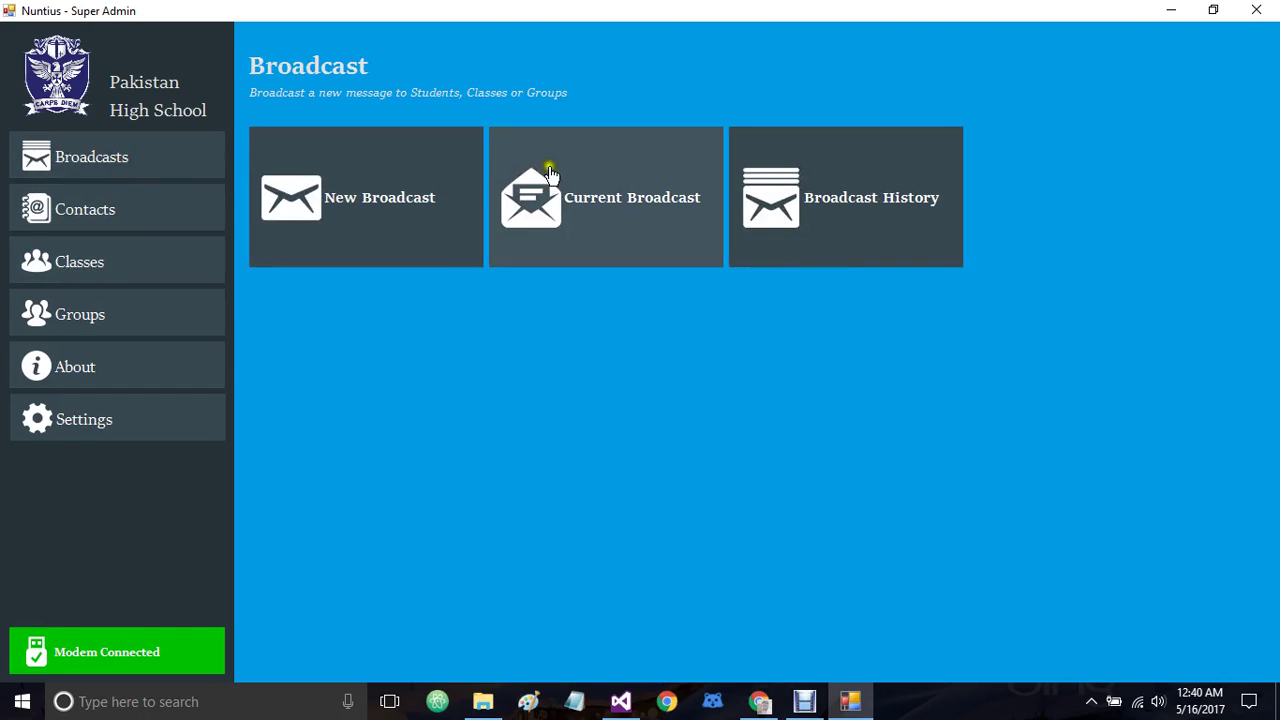
# Start a Class Broadcast with classes 10 - A - Iqbal House and 9 - B - Quaid House as recipients.
pyautogui.click(420, 199)
pyautogui.click(866, 222)
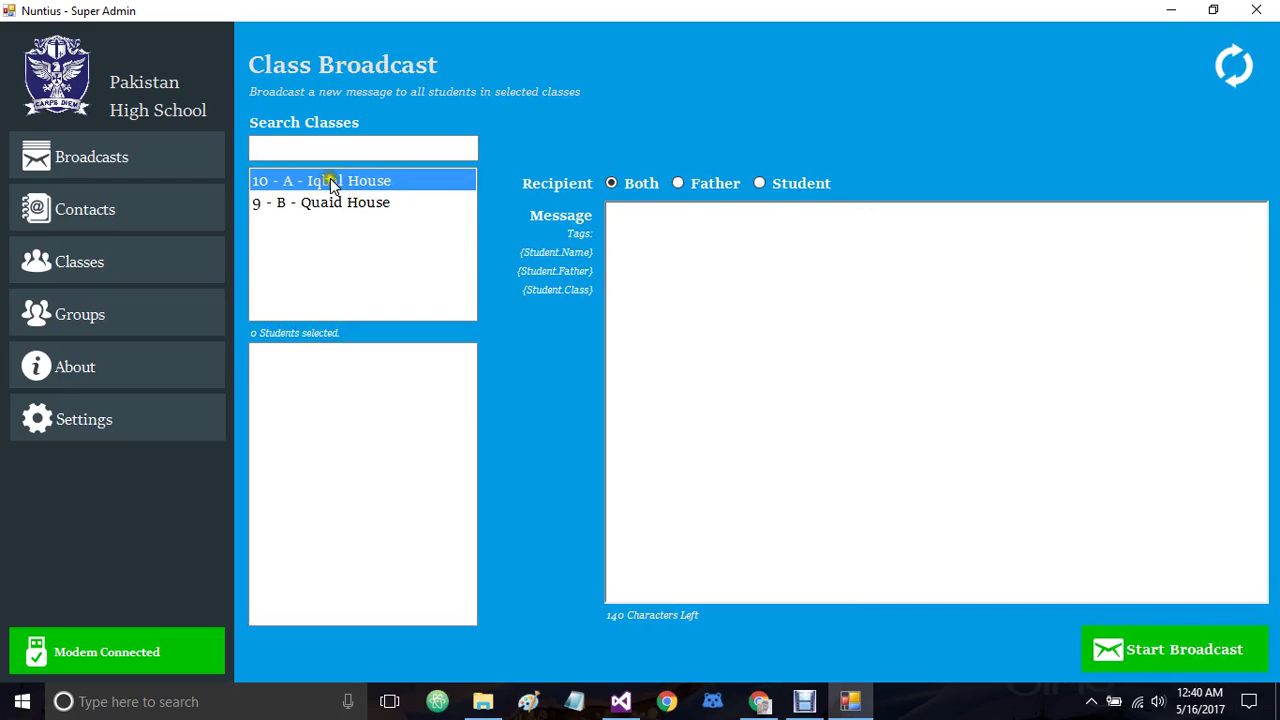
pyautogui.doubleClick(341, 182)
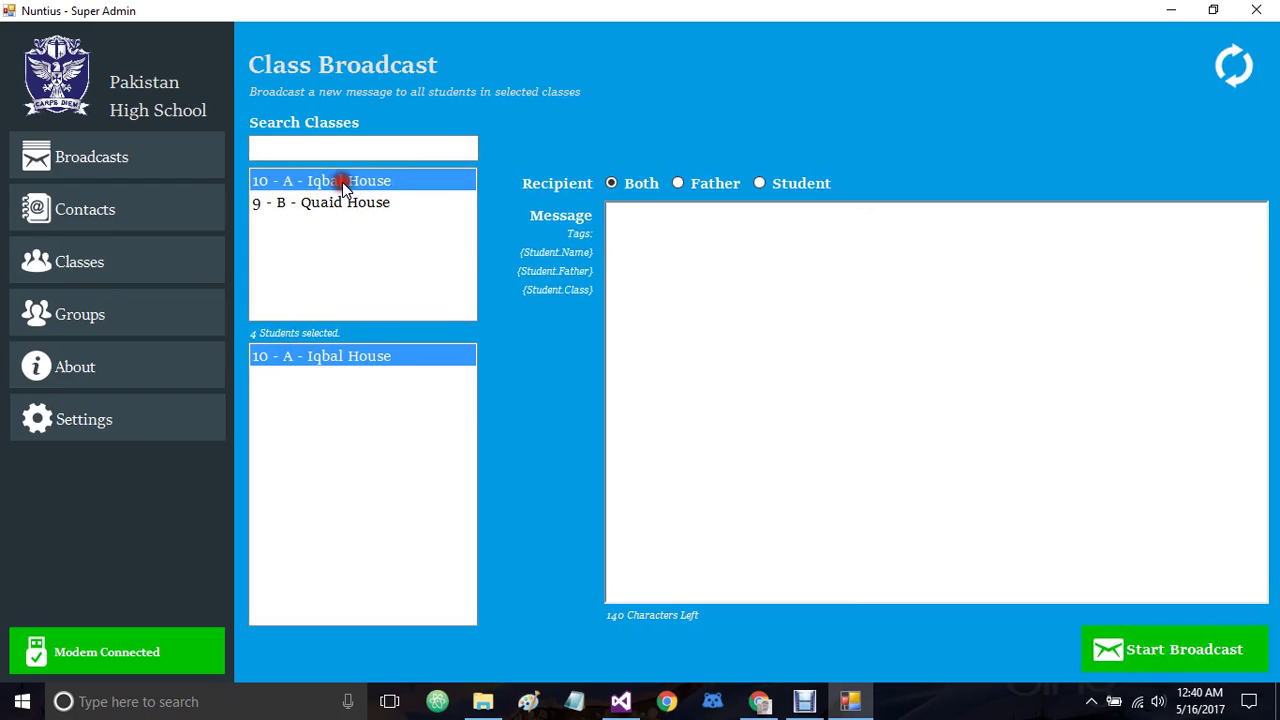
pyautogui.click(259, 361)
pyautogui.click(814, 331)
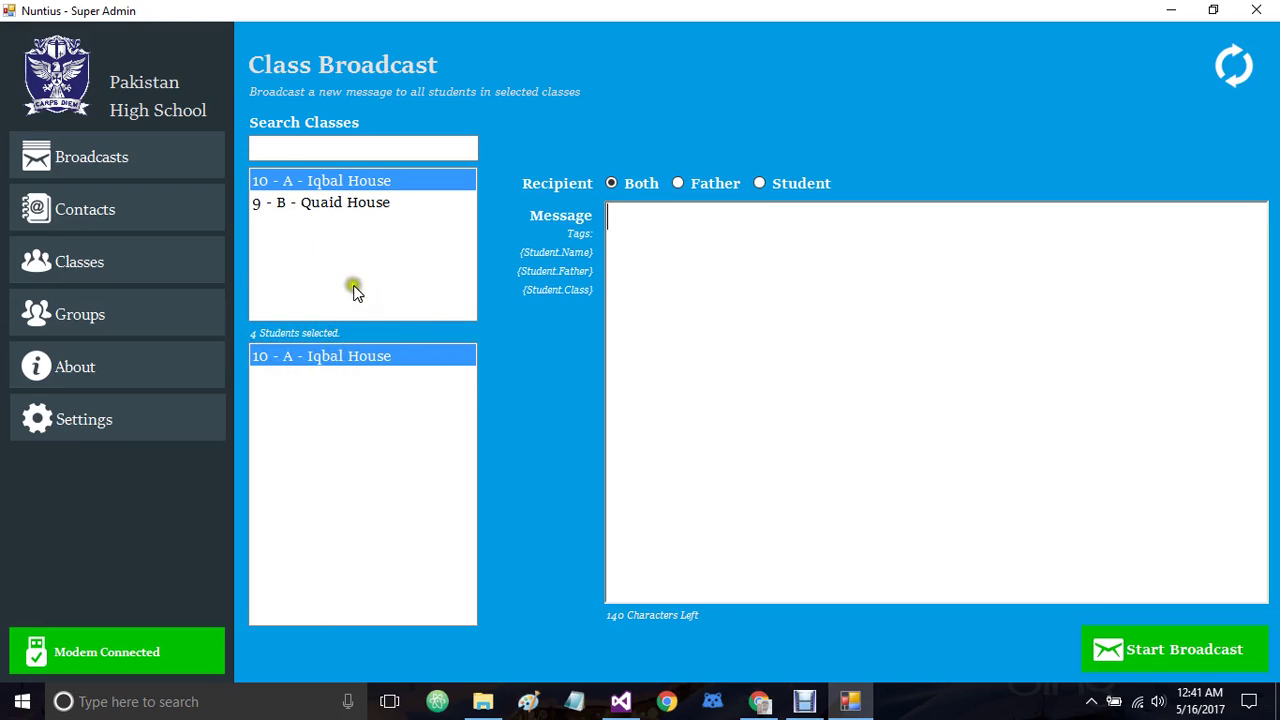
pyautogui.click(268, 202)
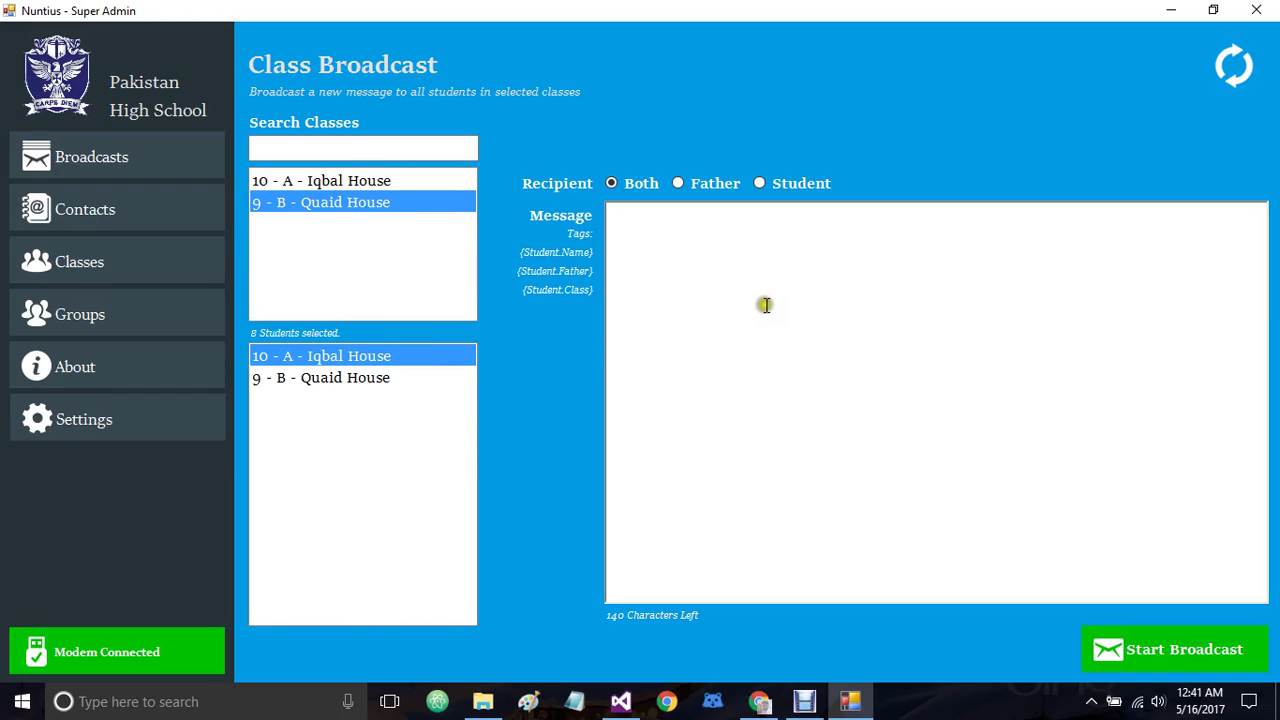
pyautogui.click(52, 253)
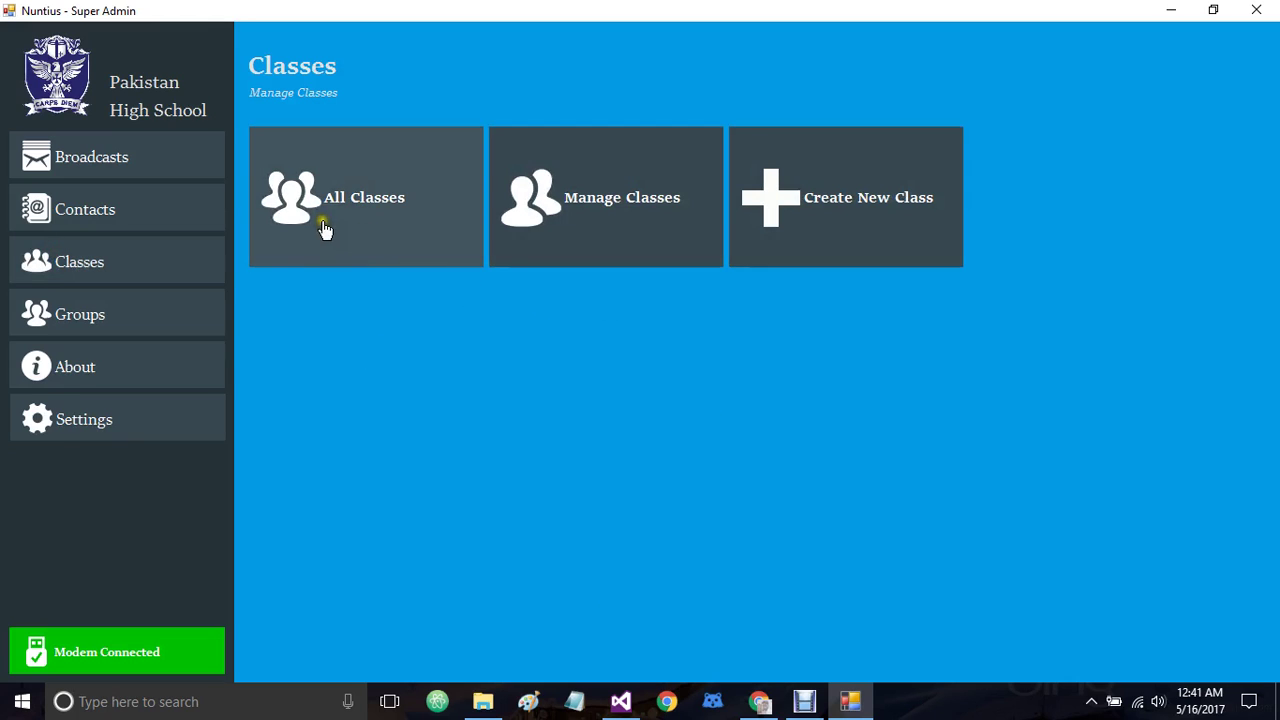
pyautogui.click(845, 236)
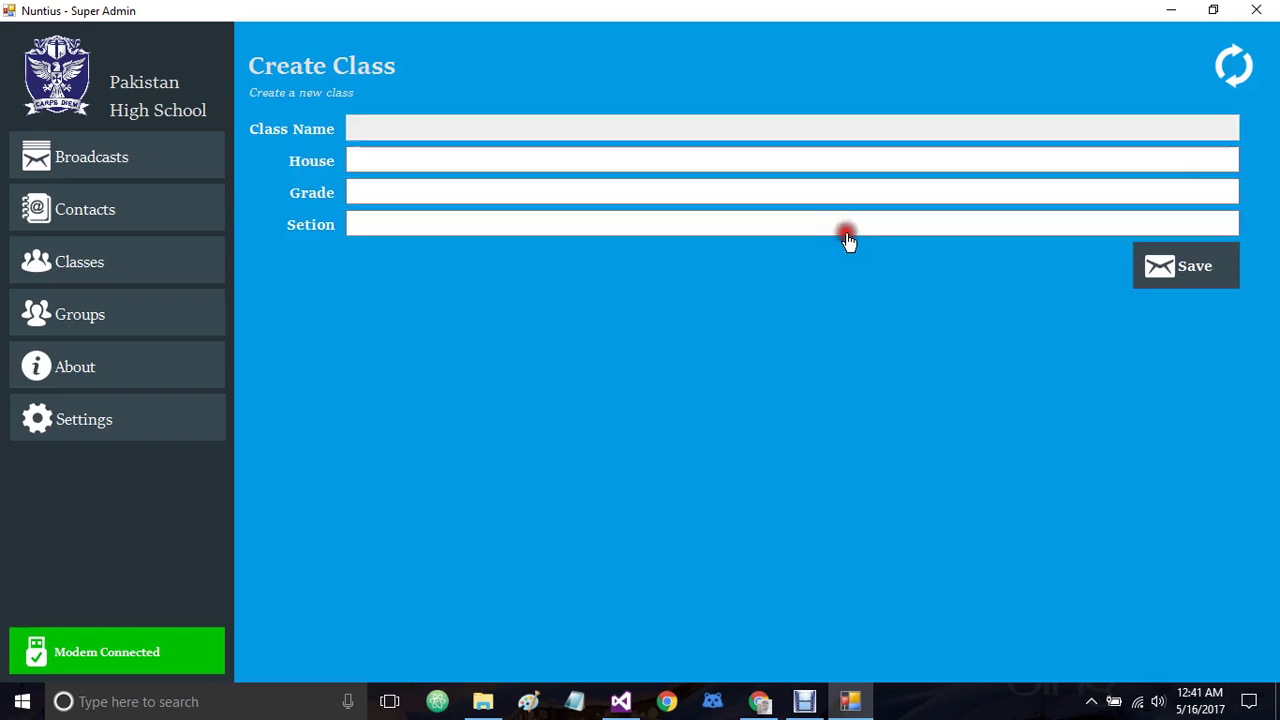
pyautogui.click(126, 264)
pyautogui.click(349, 218)
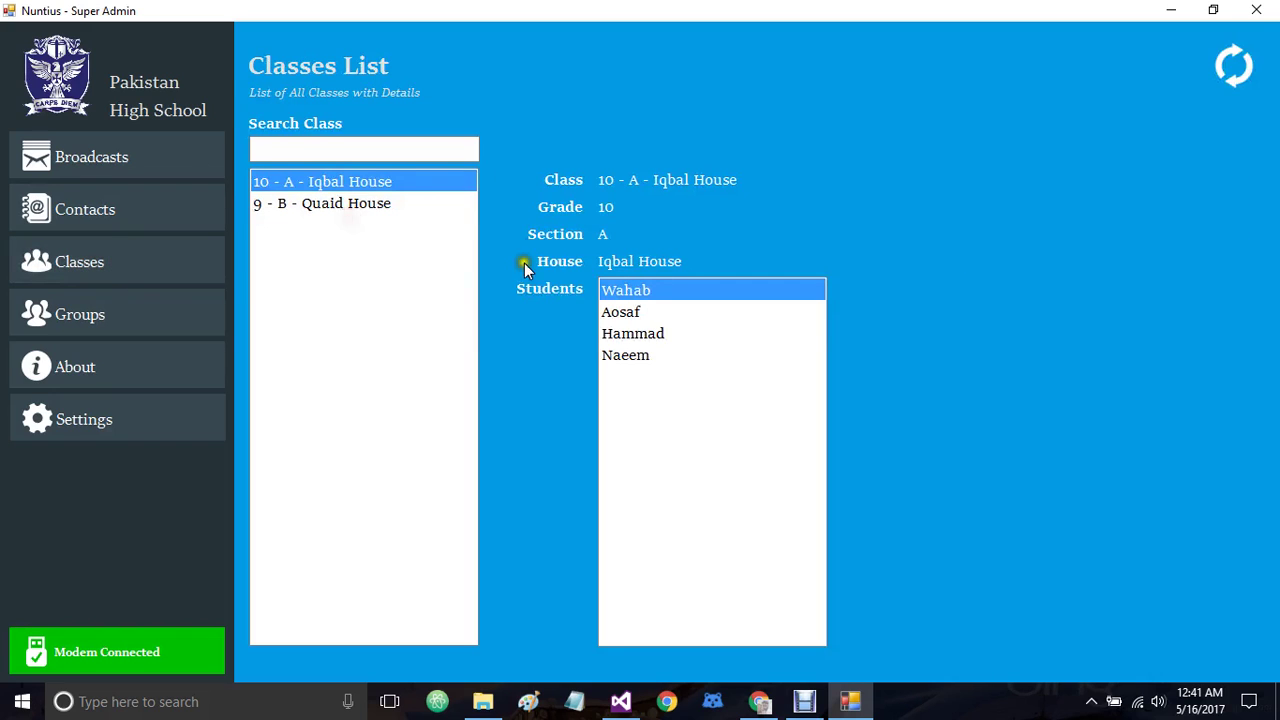
pyautogui.click(335, 203)
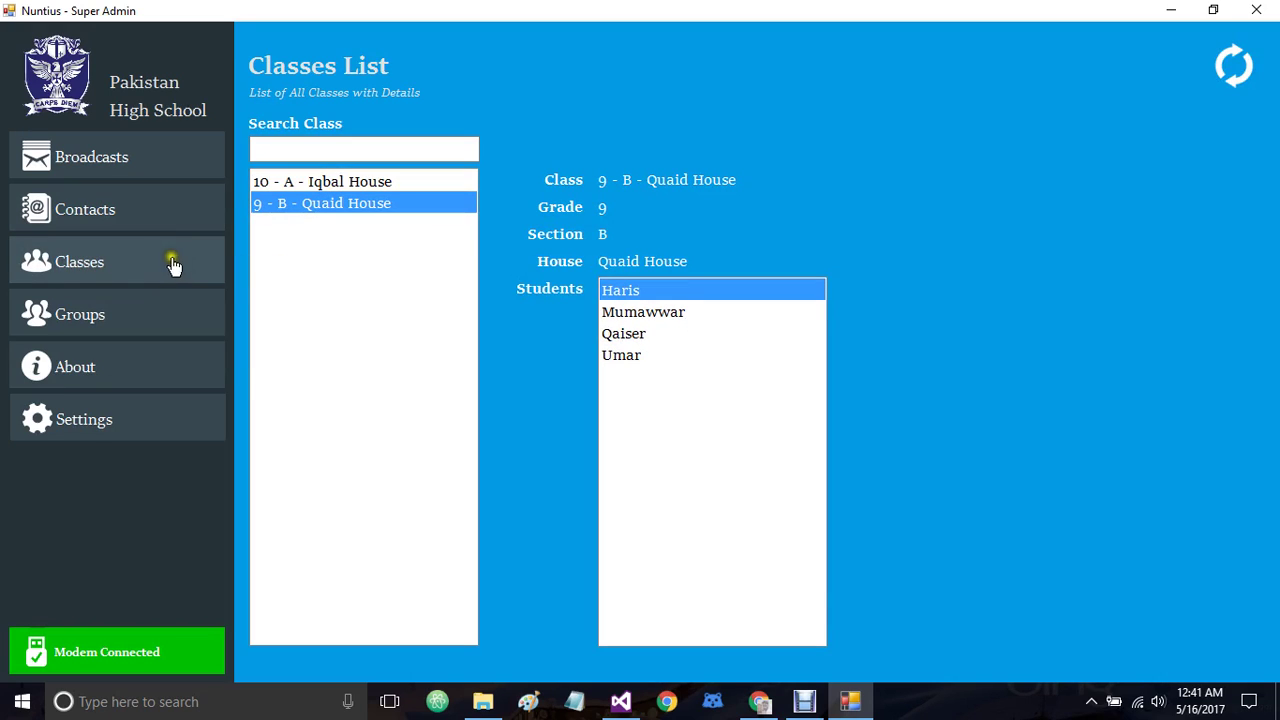
pyautogui.click(166, 260)
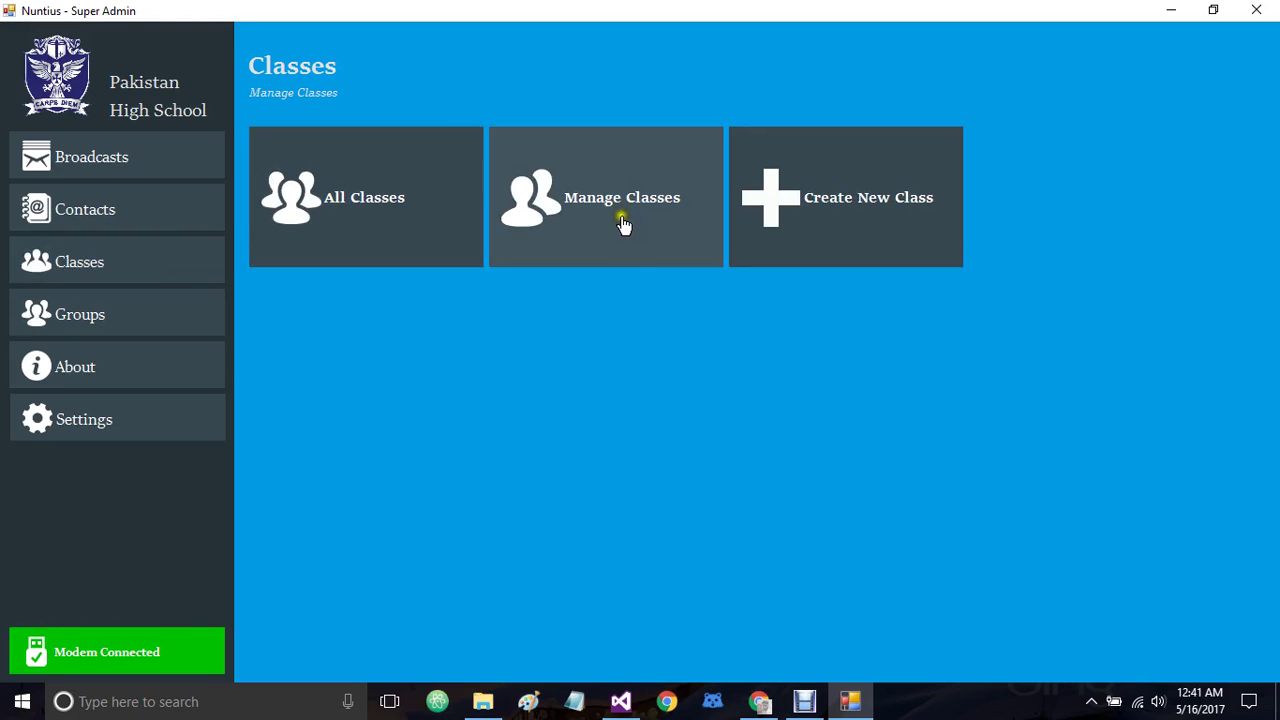
# Browse the Groups section, then move on to the Settings page.
pyautogui.click(133, 322)
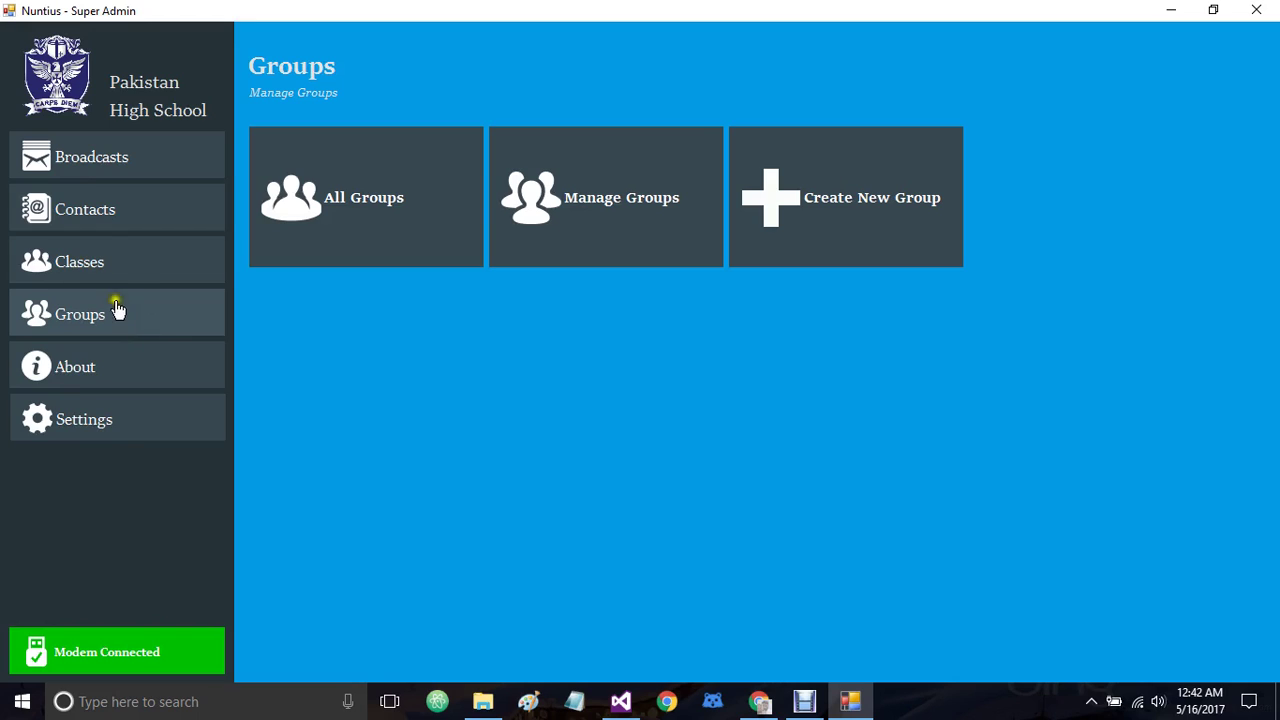
pyautogui.click(69, 420)
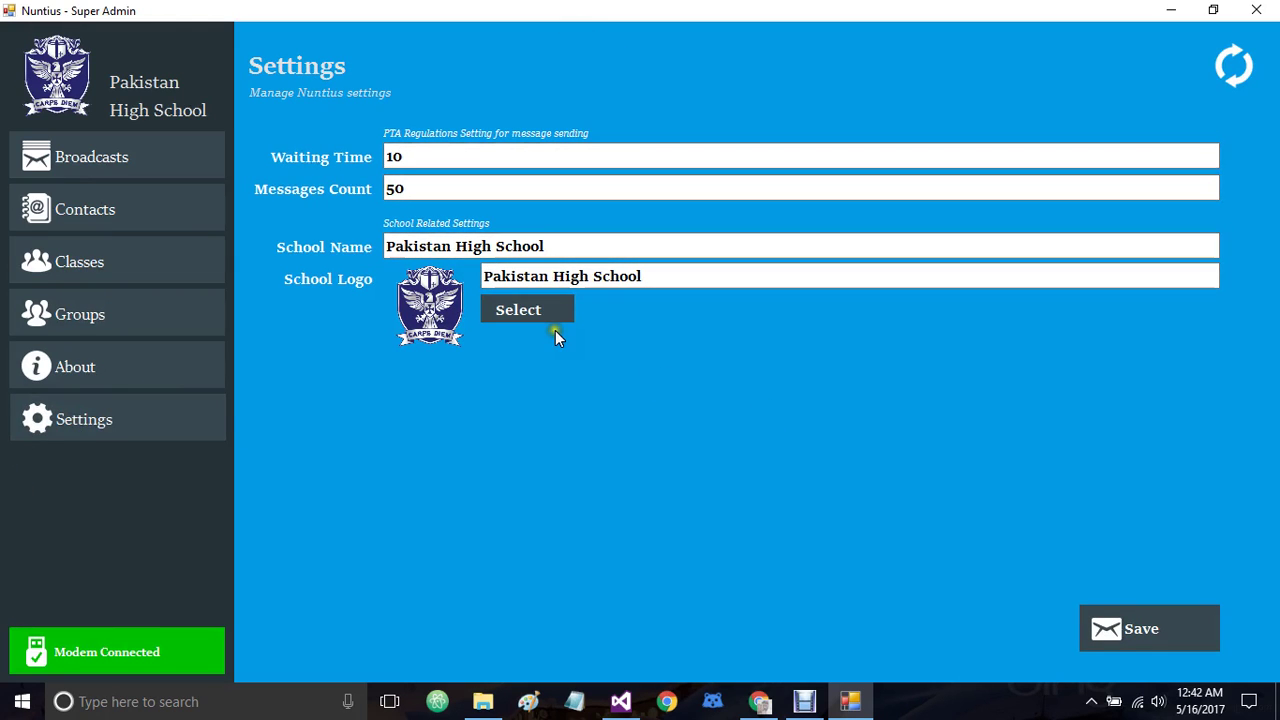
# Open the school logo image chooser and close it without picking a file.
pyautogui.click(530, 312)
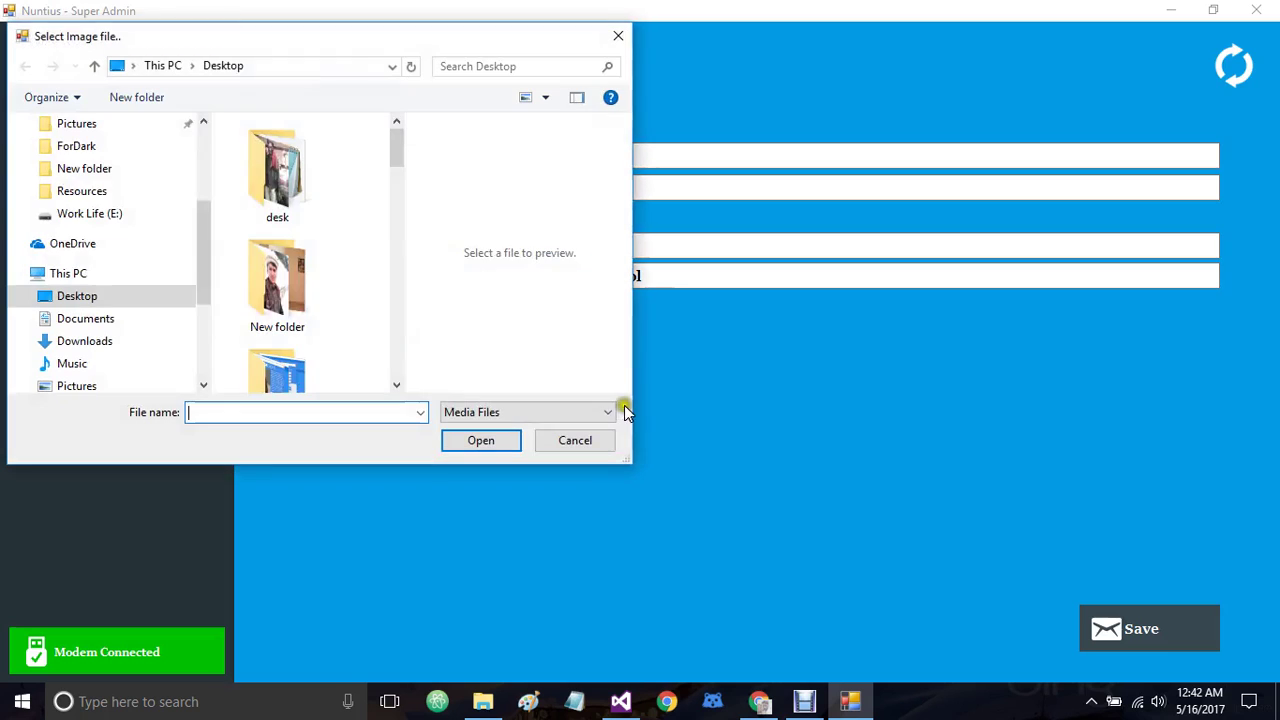
pyautogui.moveTo(397, 148); pyautogui.dragTo(183, 209)
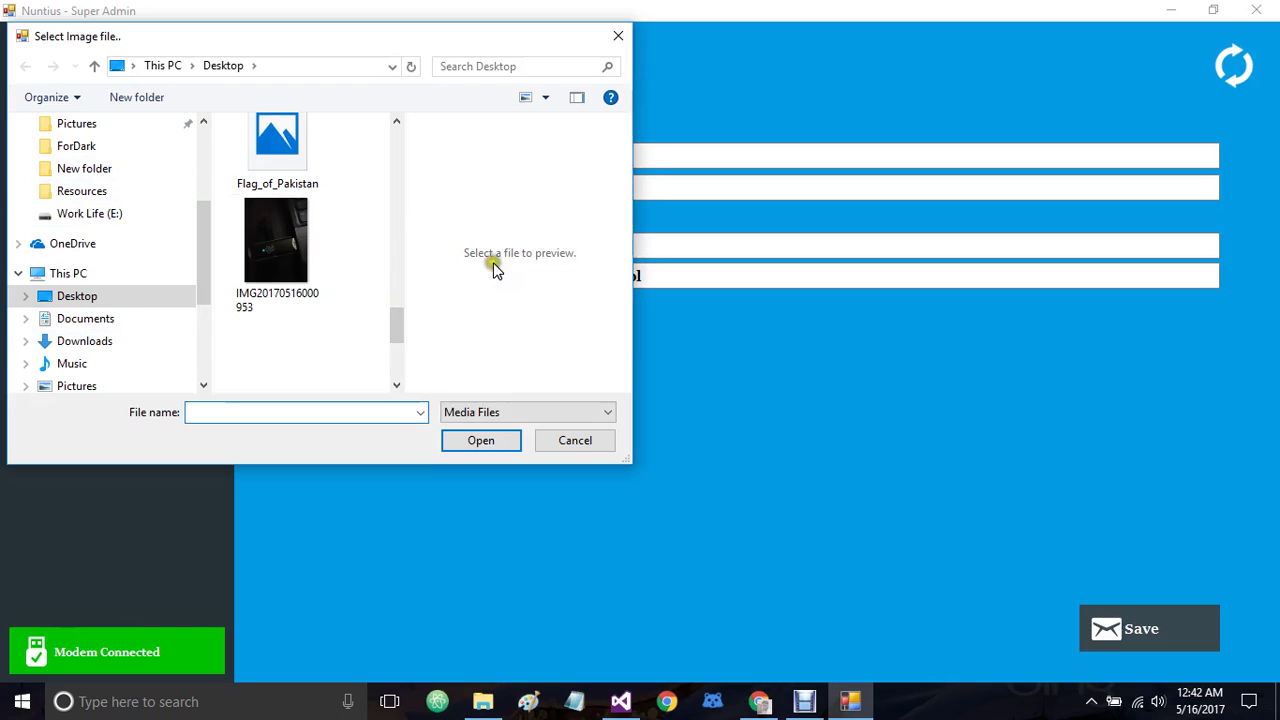
pyautogui.click(617, 36)
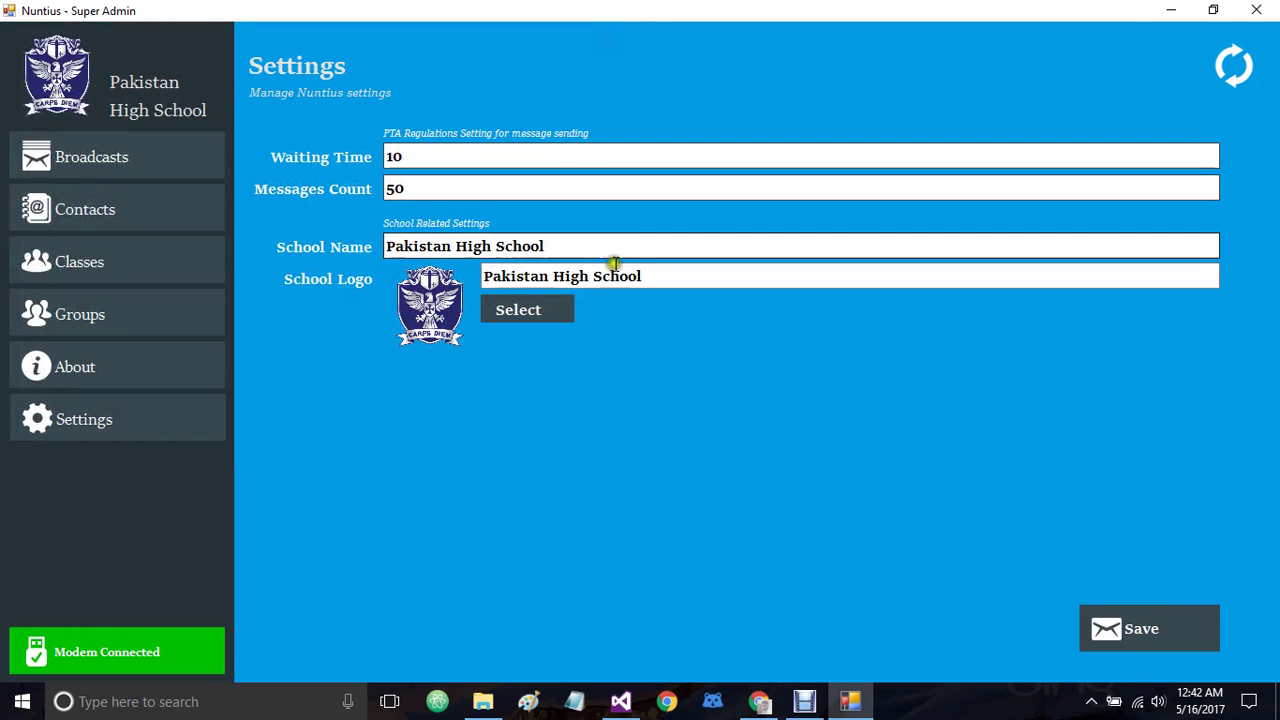
# Change the School Name to 'Pakistan High School 2' and save the settings.
pyautogui.click(565, 249)
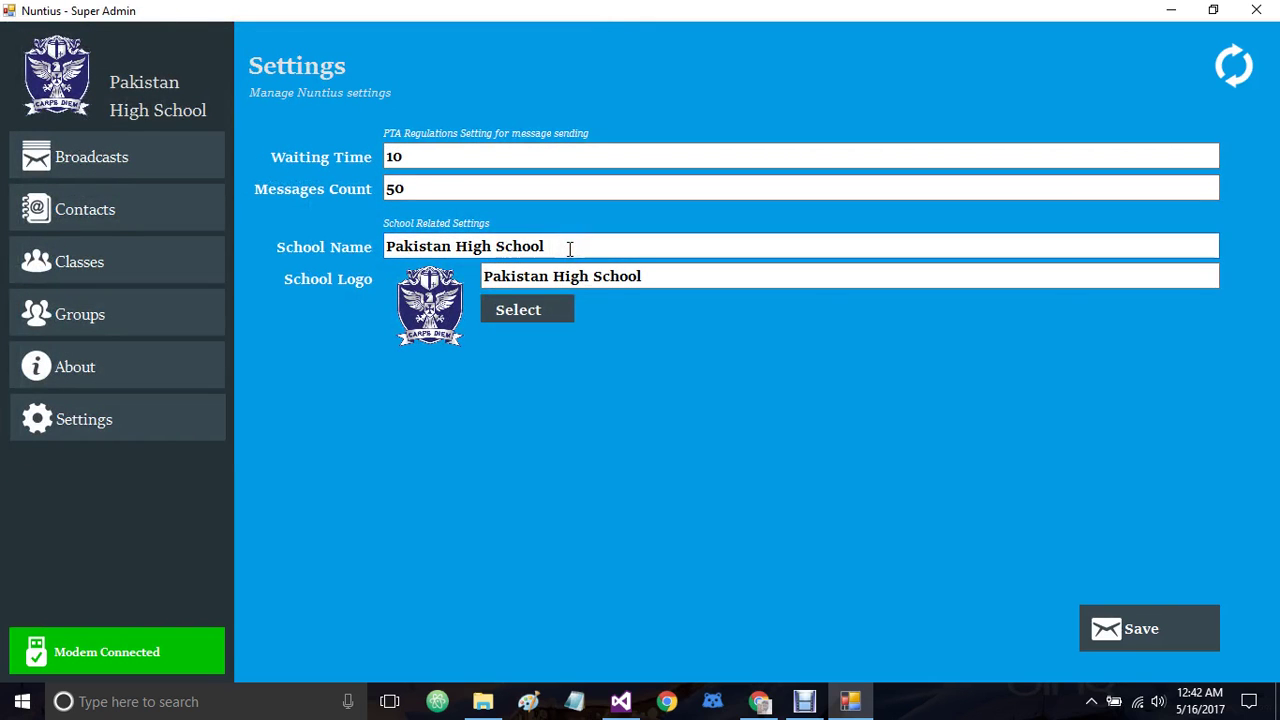
pyautogui.write('2')
pyautogui.click(1133, 625)
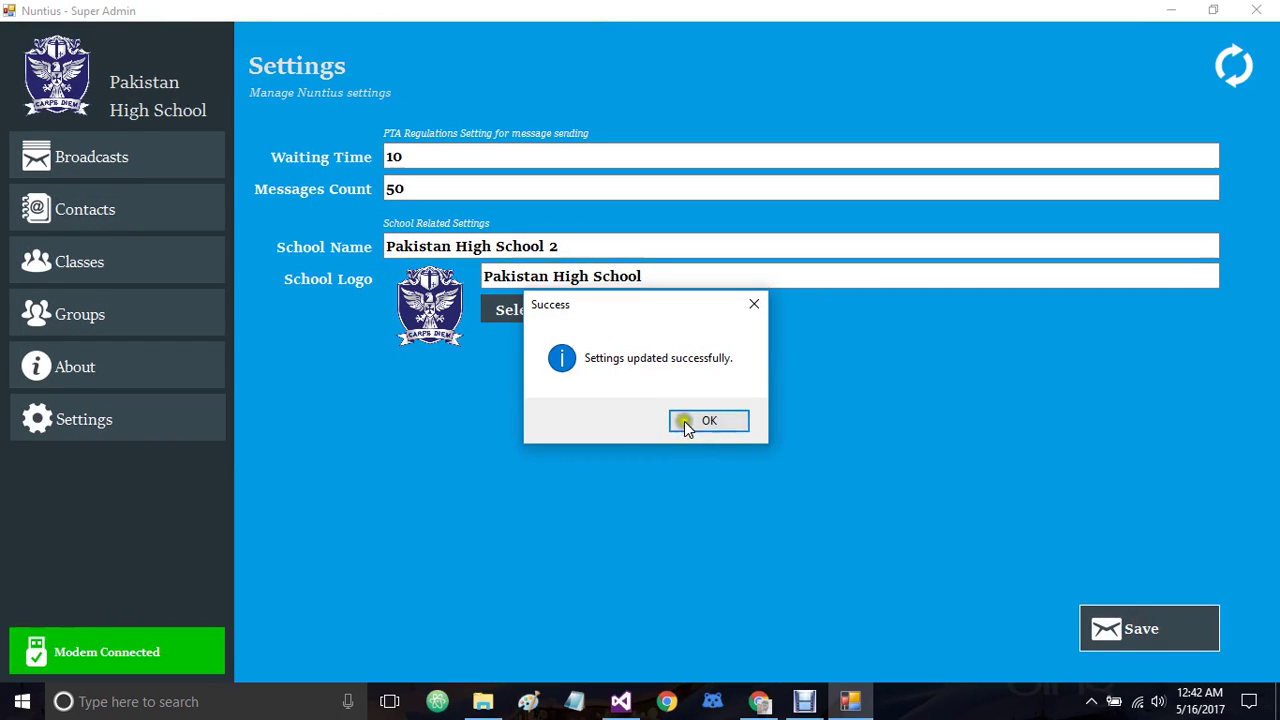
pyautogui.click(676, 421)
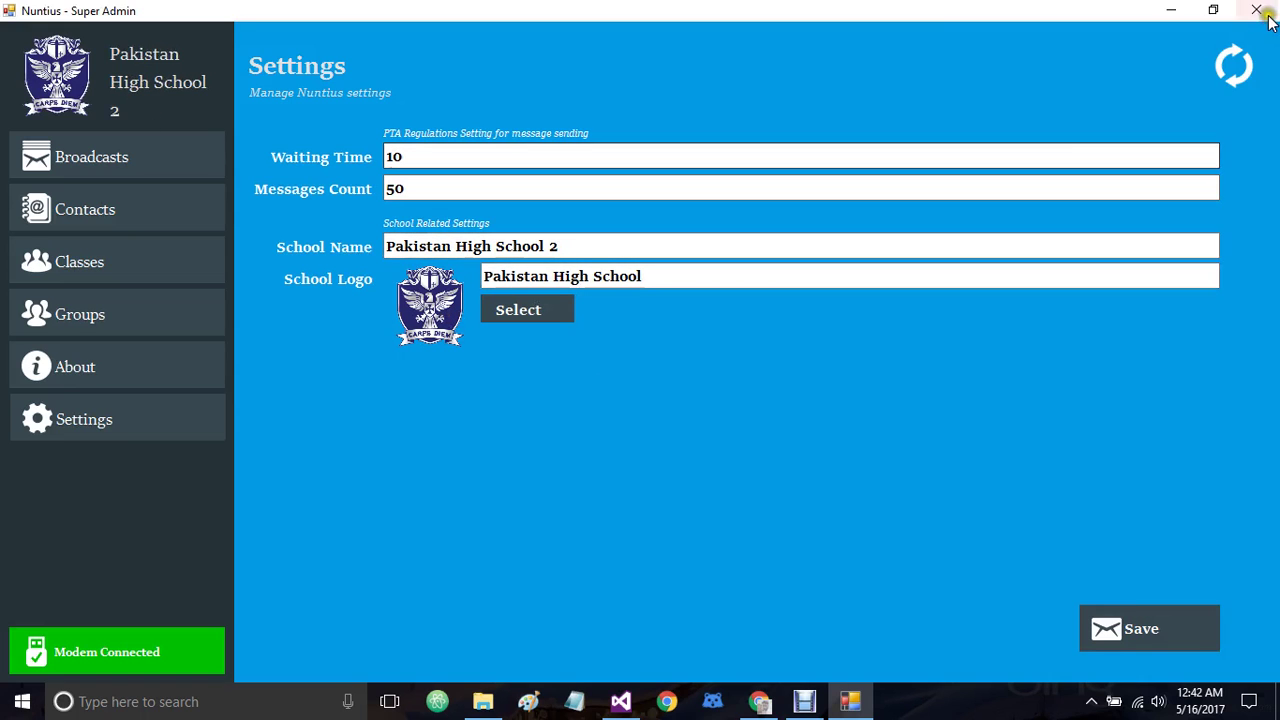
# Restore and reposition the window, open Contacts, then maximize and show the GSM Modem page.
pyautogui.click(1213, 10)
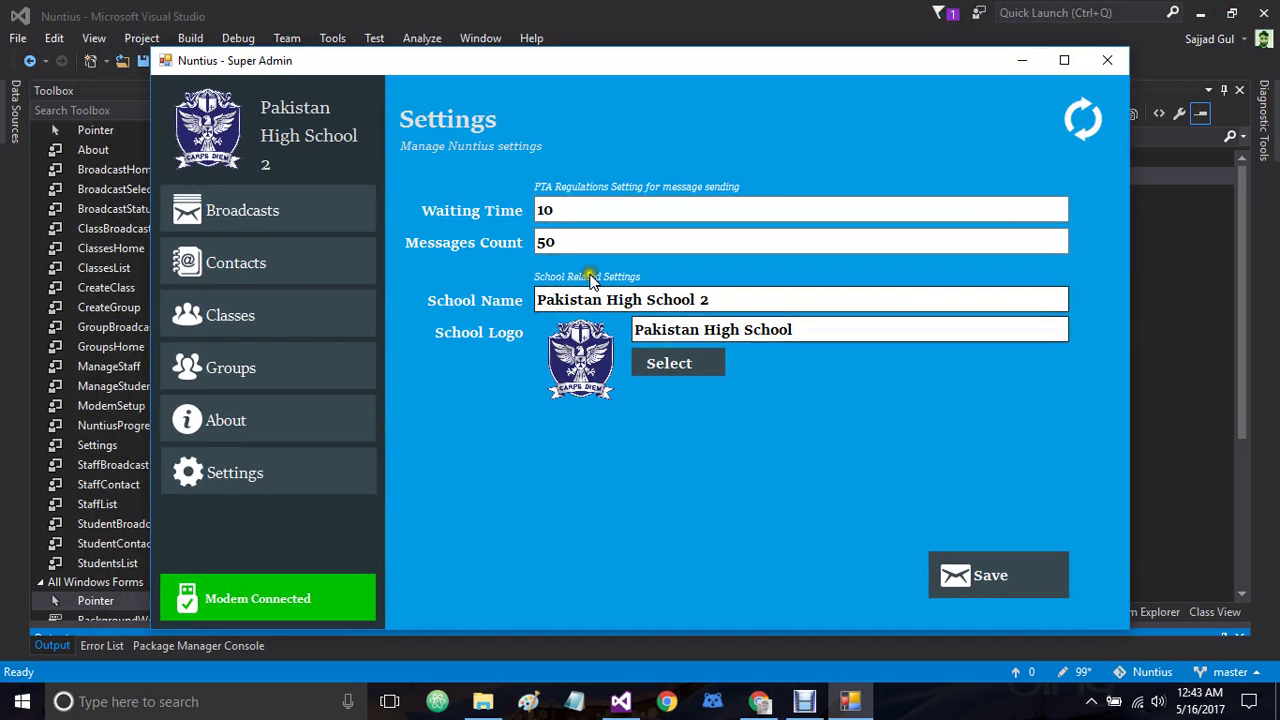
pyautogui.click(303, 270)
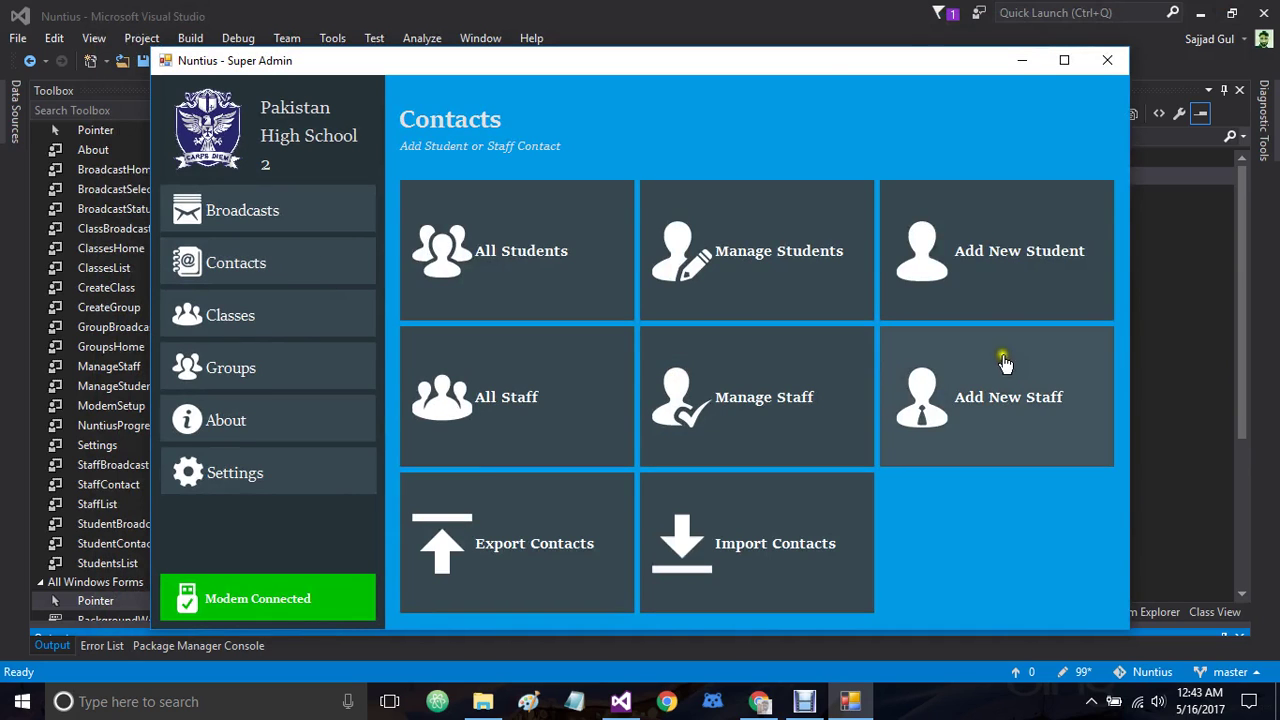
pyautogui.moveTo(820, 68); pyautogui.dragTo(679, 62)
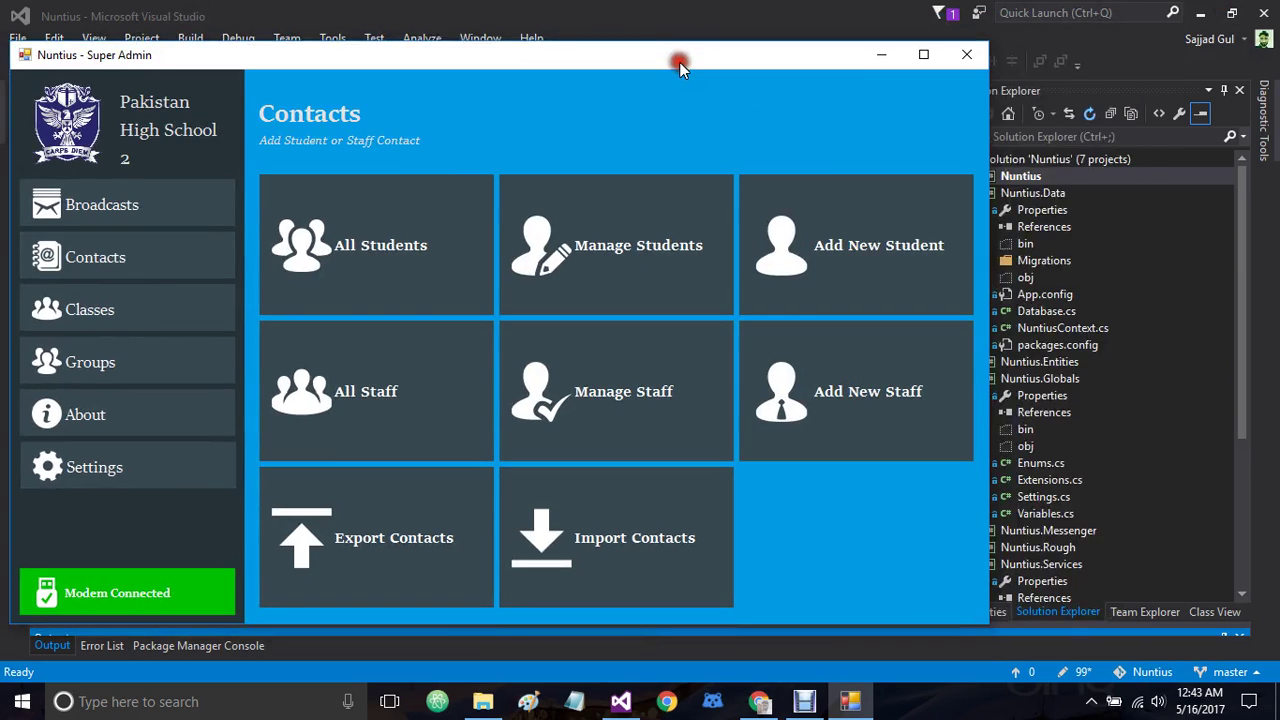
pyautogui.moveTo(989, 254); pyautogui.dragTo(1255, 264)
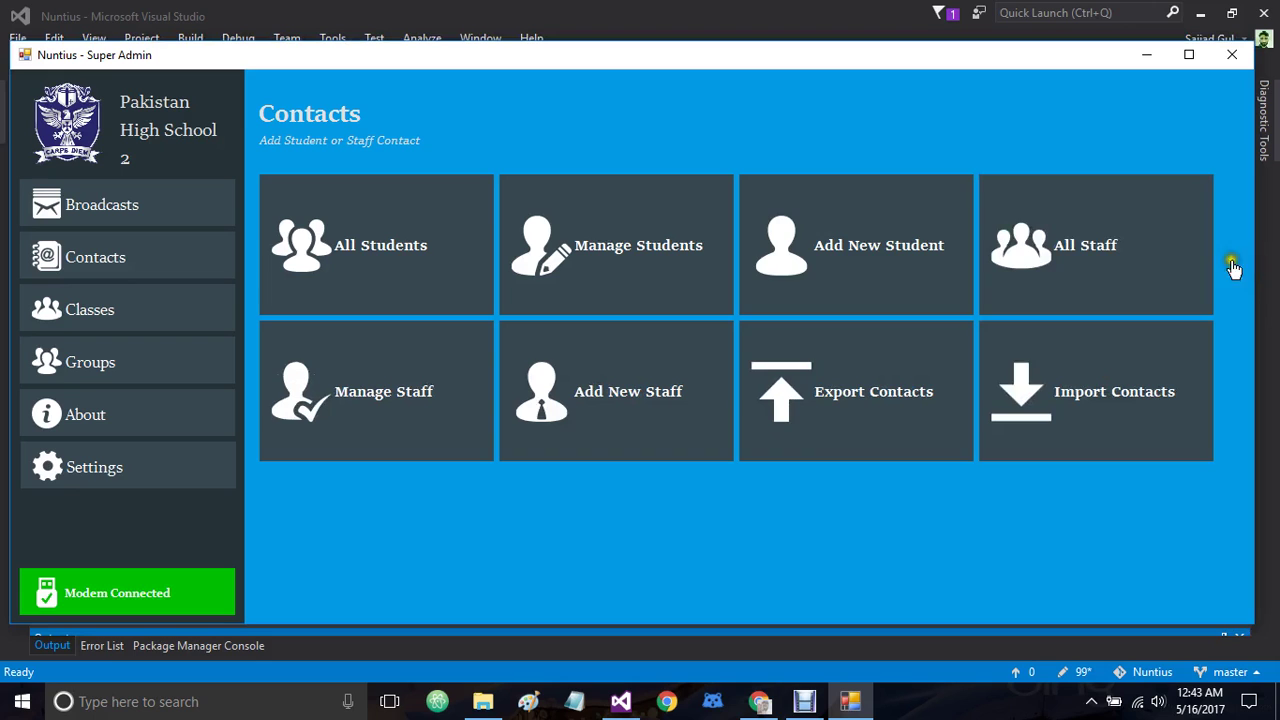
pyautogui.click(1189, 54)
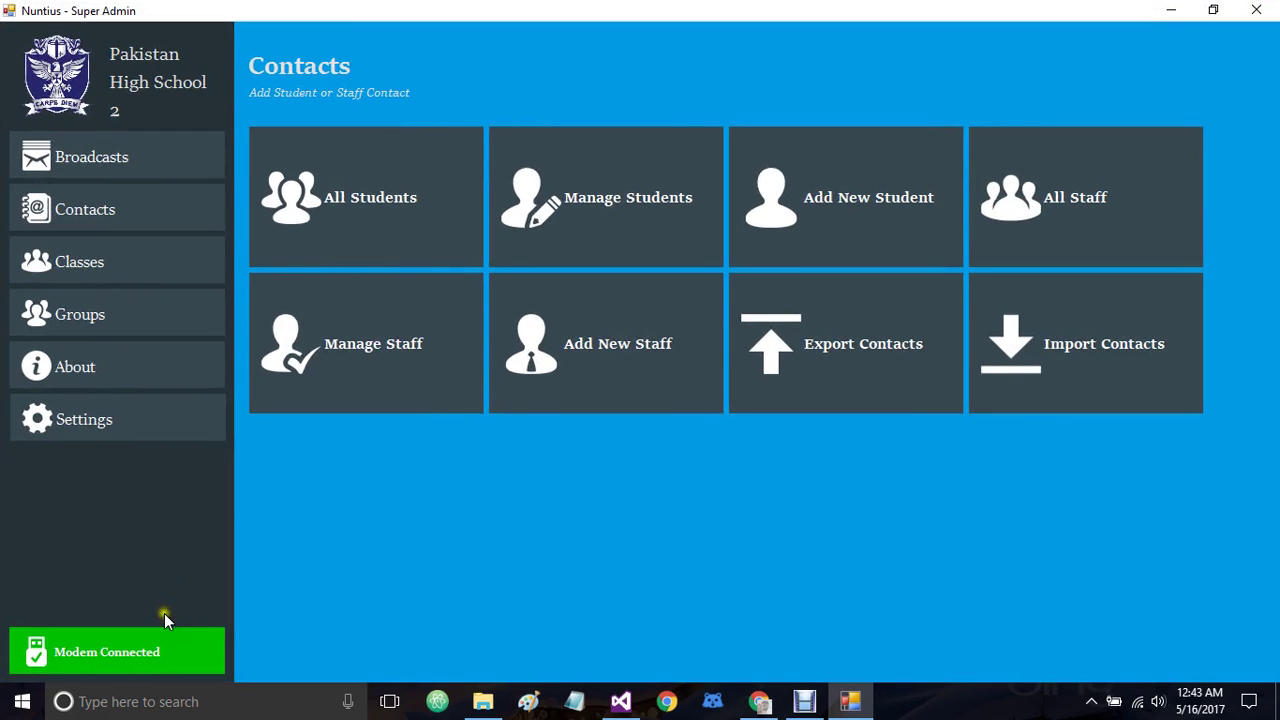
pyautogui.click(170, 653)
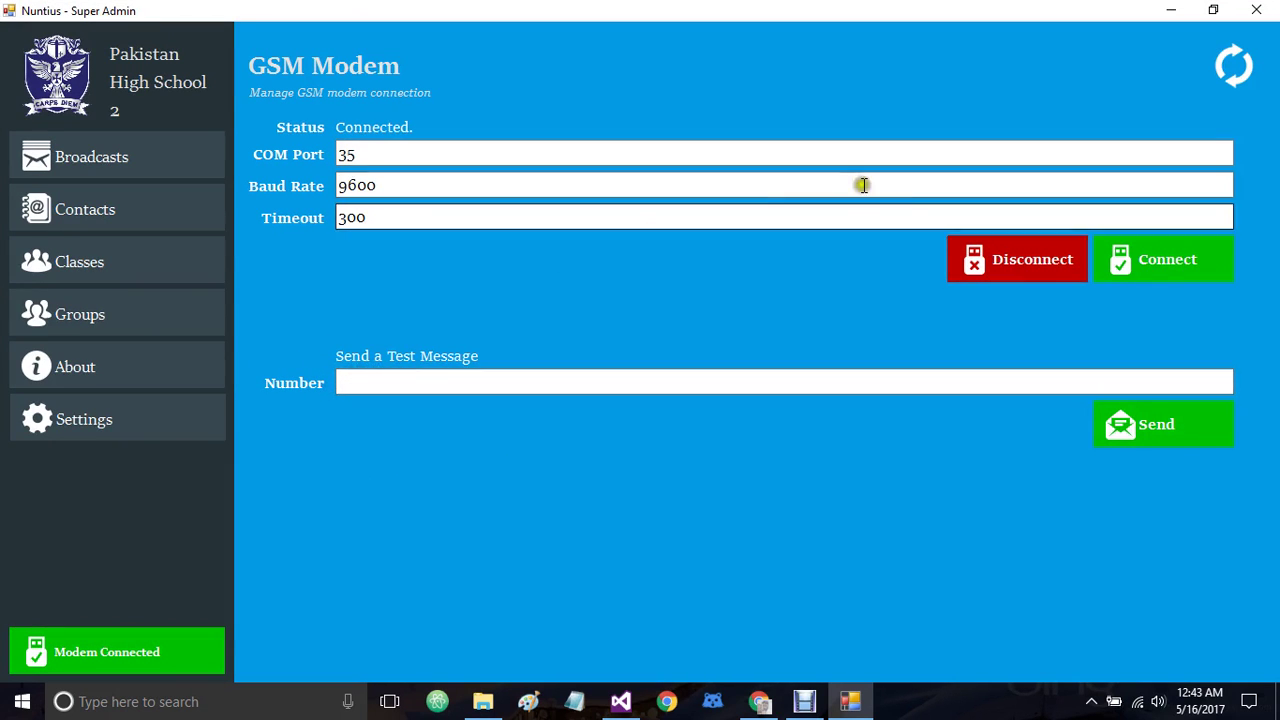
# Enter the recipient's phone number and send a GSM modem test message, confirming success.
pyautogui.click(560, 385)
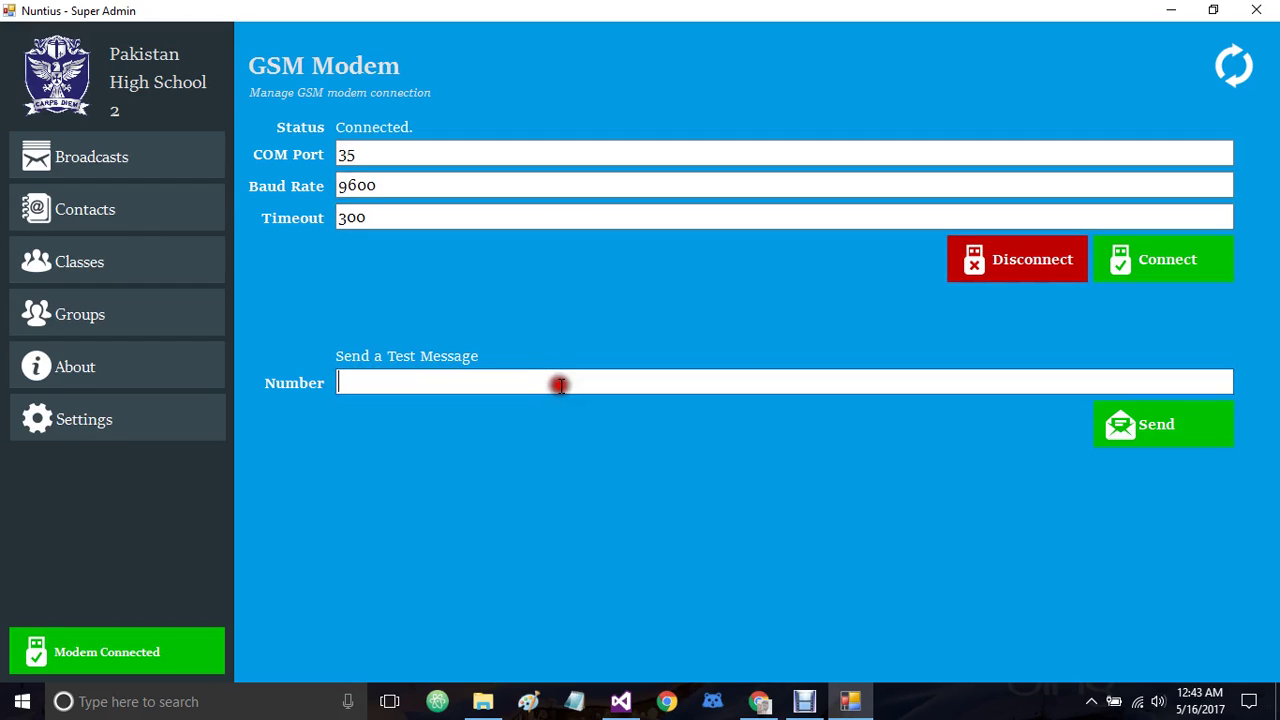
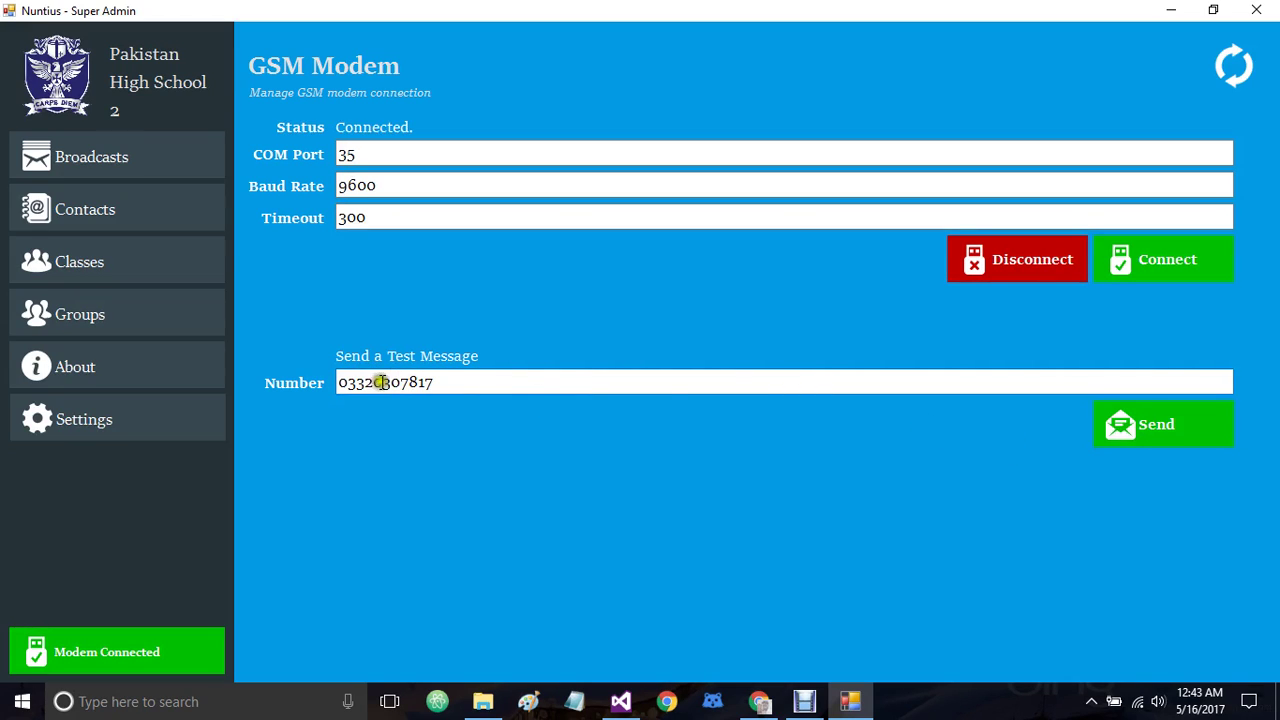
pyautogui.click(1136, 427)
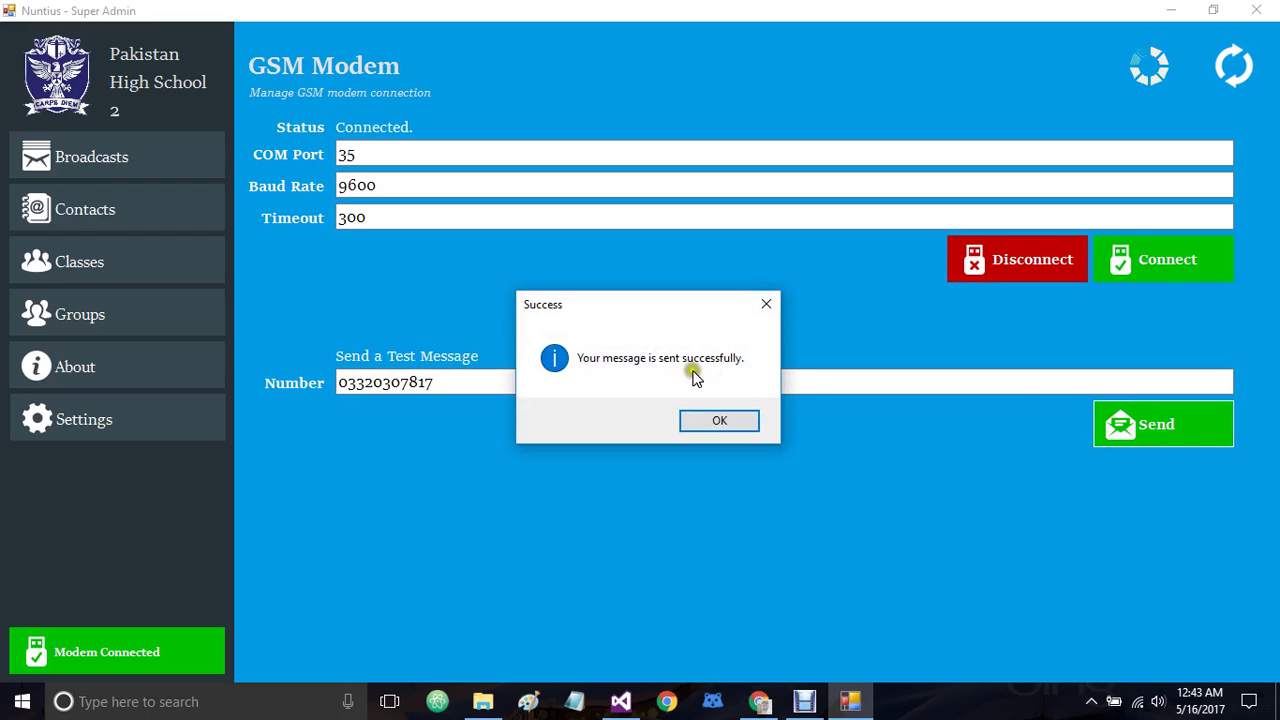
pyautogui.click(720, 421)
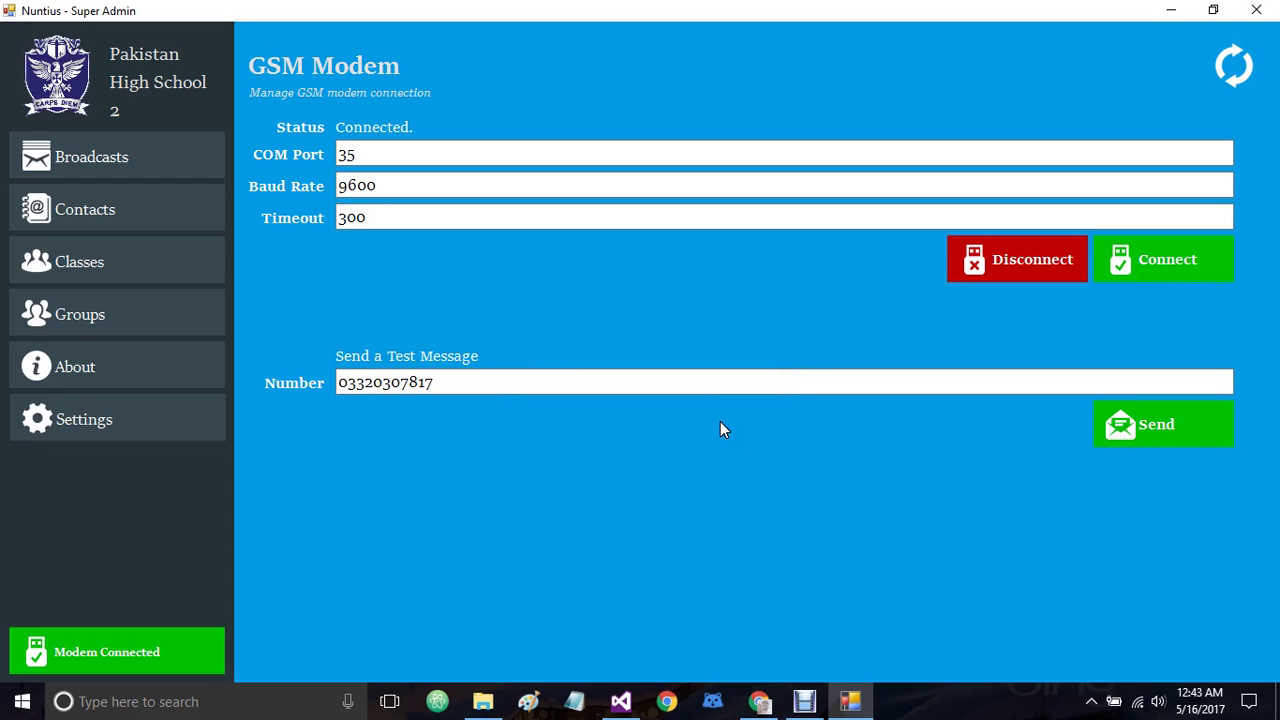